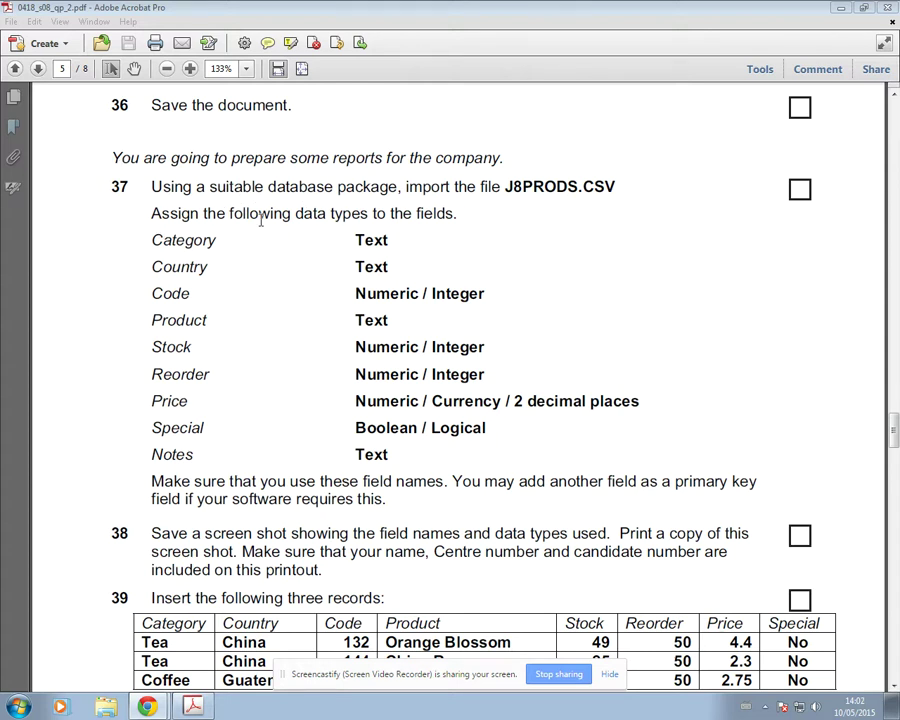
Highlight J8PRODS.CSV in task 37 and minimise the Acrobat question paper.
{"action": "left_click_drag", "start_coordinate": [509, 190], "coordinate": [627, 183]}
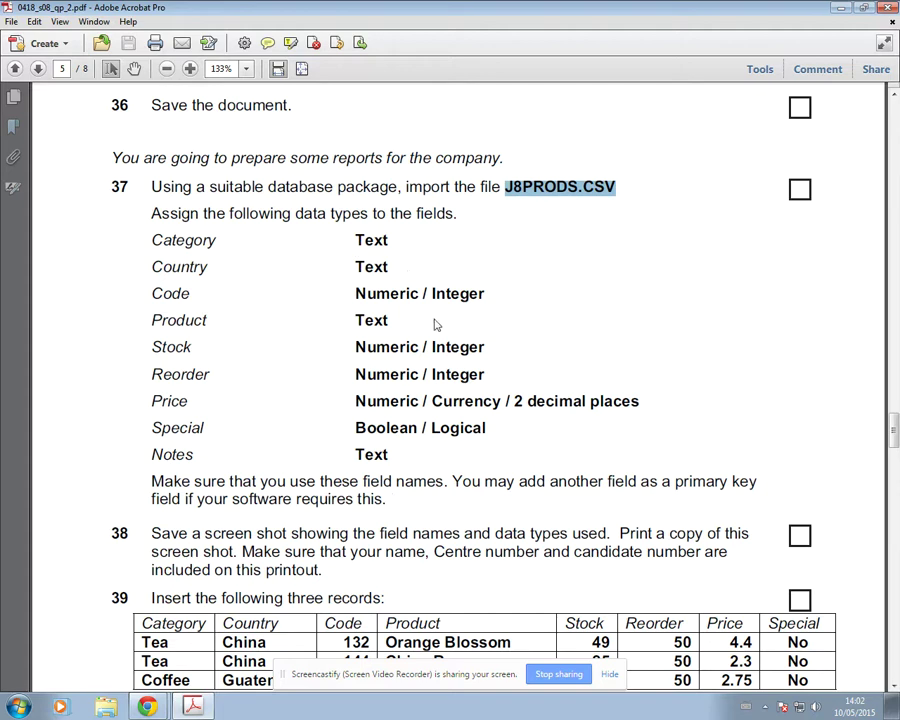
{"action": "left_click", "coordinate": [840, 8]}
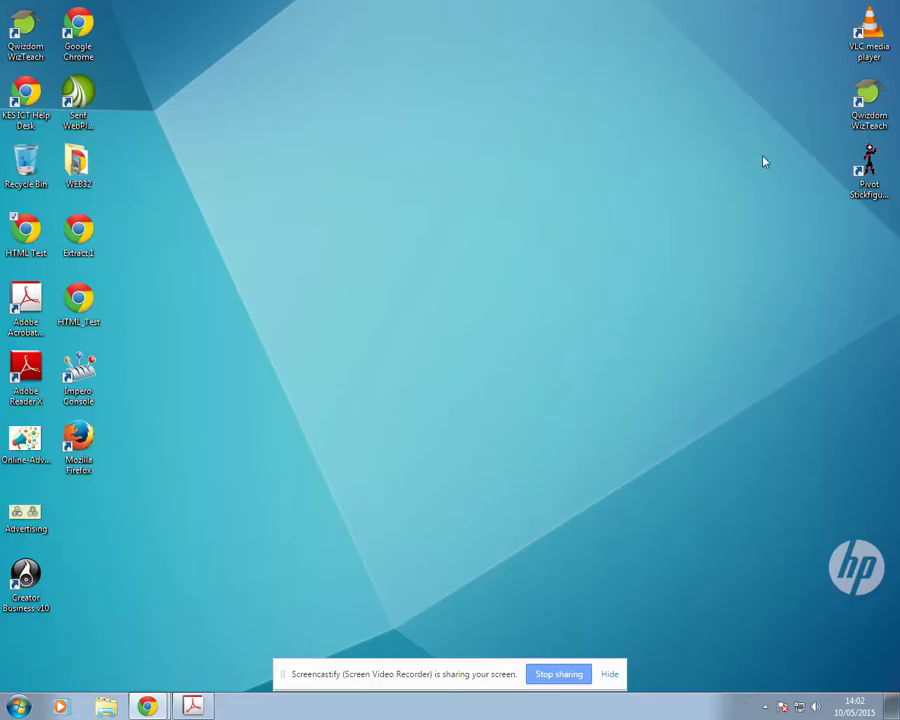
Create a new Access 2007 database on the desktop with its default name and open it.
{"action": "right_click", "coordinate": [360, 345]}
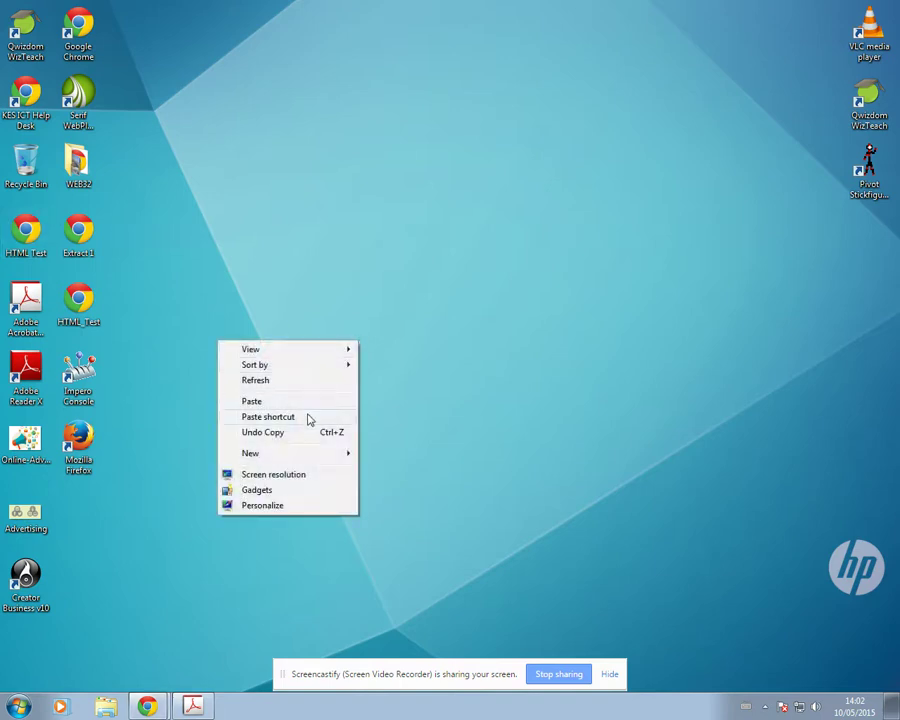
{"action": "mouse_move", "coordinate": [312, 460]}
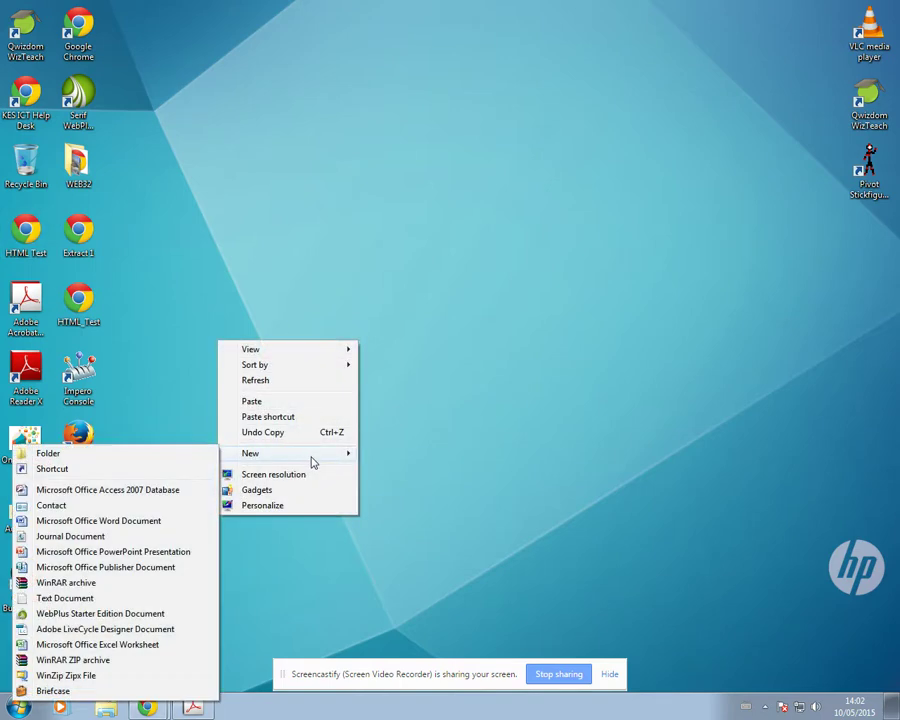
{"action": "left_click", "coordinate": [101, 490]}
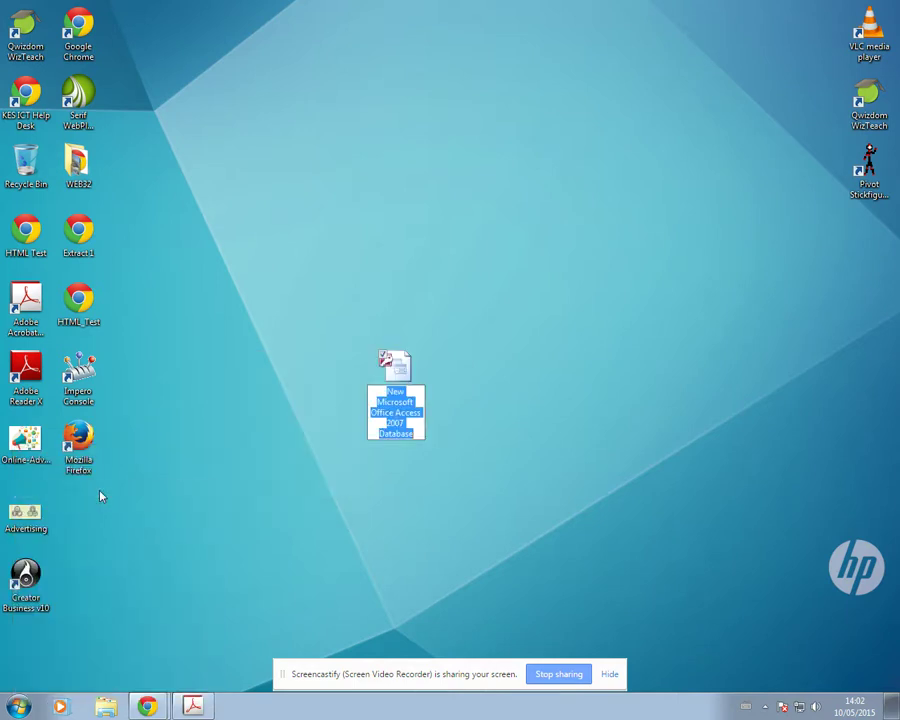
{"action": "left_click", "coordinate": [395, 372]}
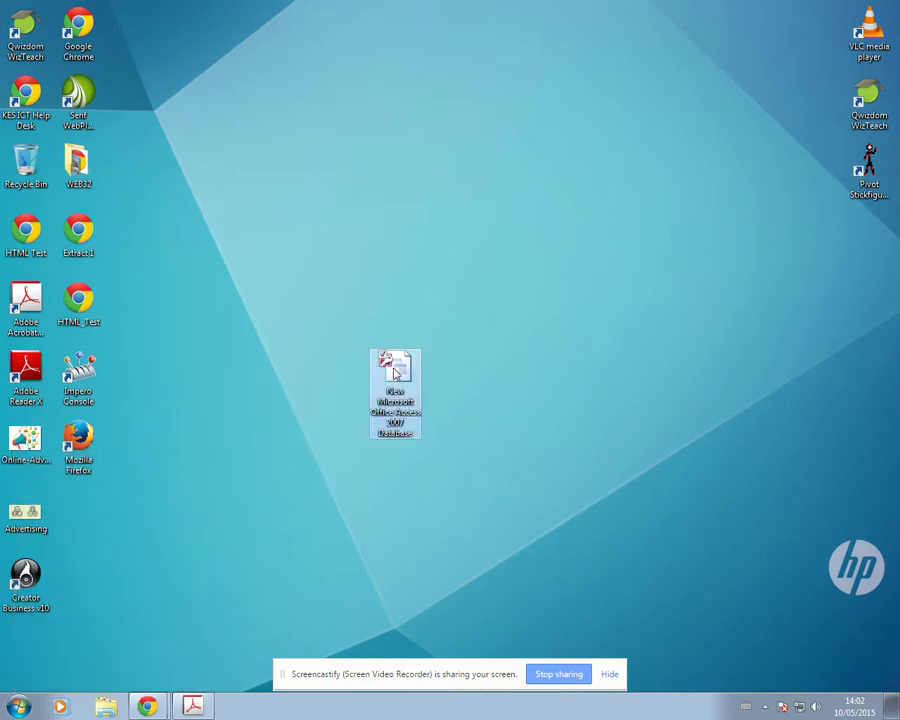
{"action": "double_click", "coordinate": [395, 372]}
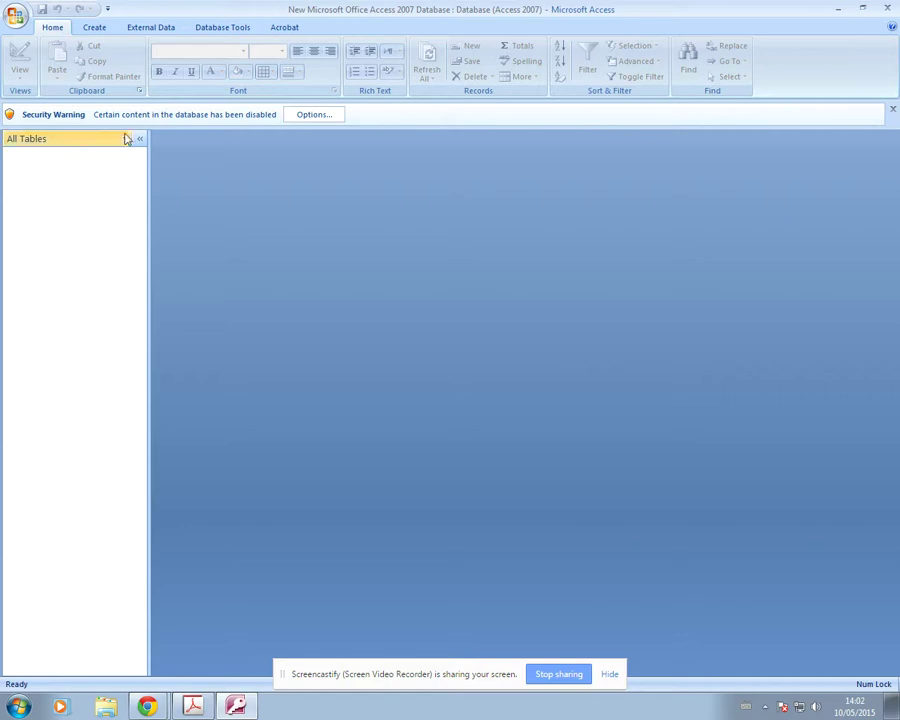
Start a text-file import from External Data and browse for the source file.
{"action": "left_click", "coordinate": [152, 28]}
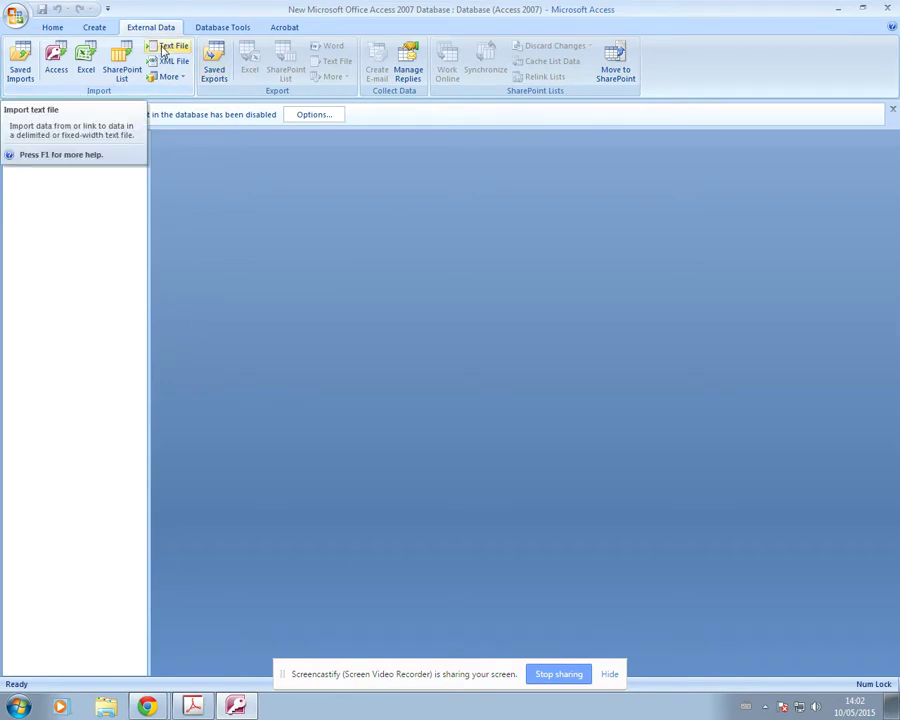
{"action": "left_click", "coordinate": [165, 47]}
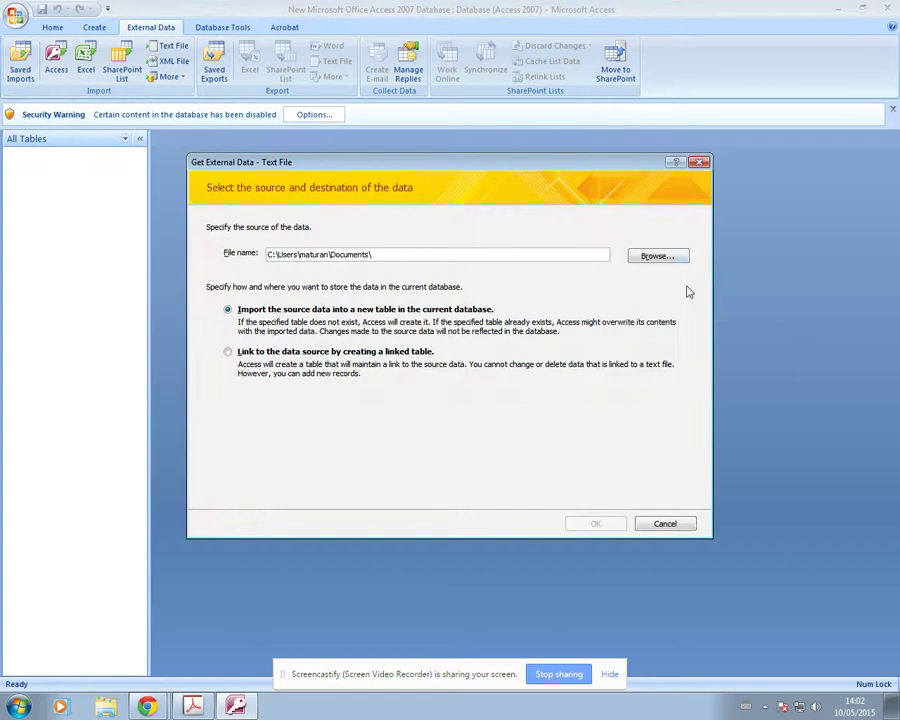
{"action": "left_click", "coordinate": [652, 257]}
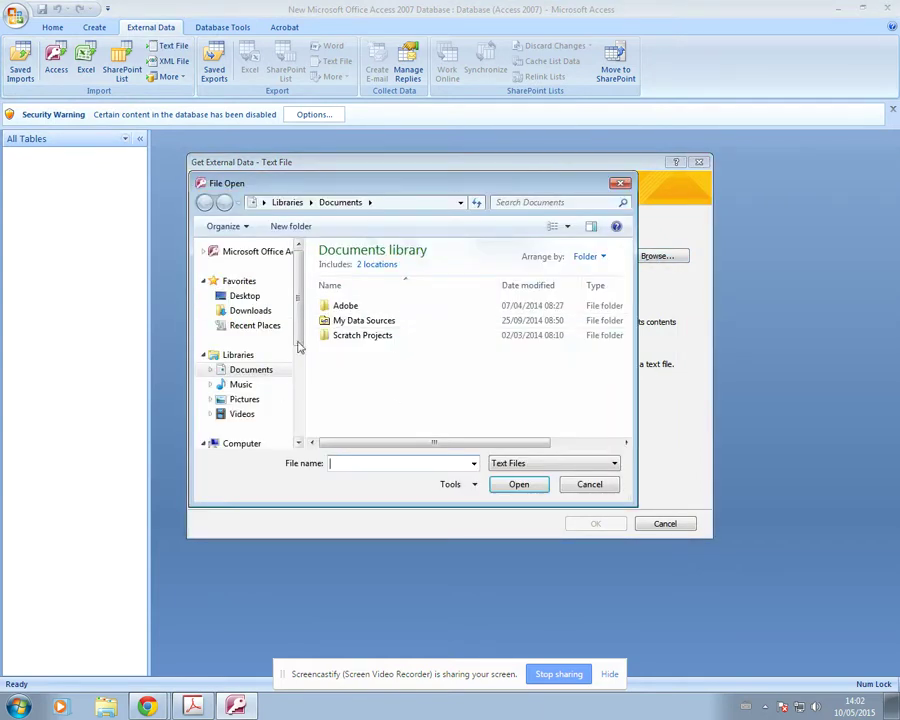
Choose J8Prods from the Databases\S08 folder on the shared drive, importing into a new table.
{"action": "scroll", "coordinate": [255, 360], "scroll_direction": "down", "scroll_amount": 5}
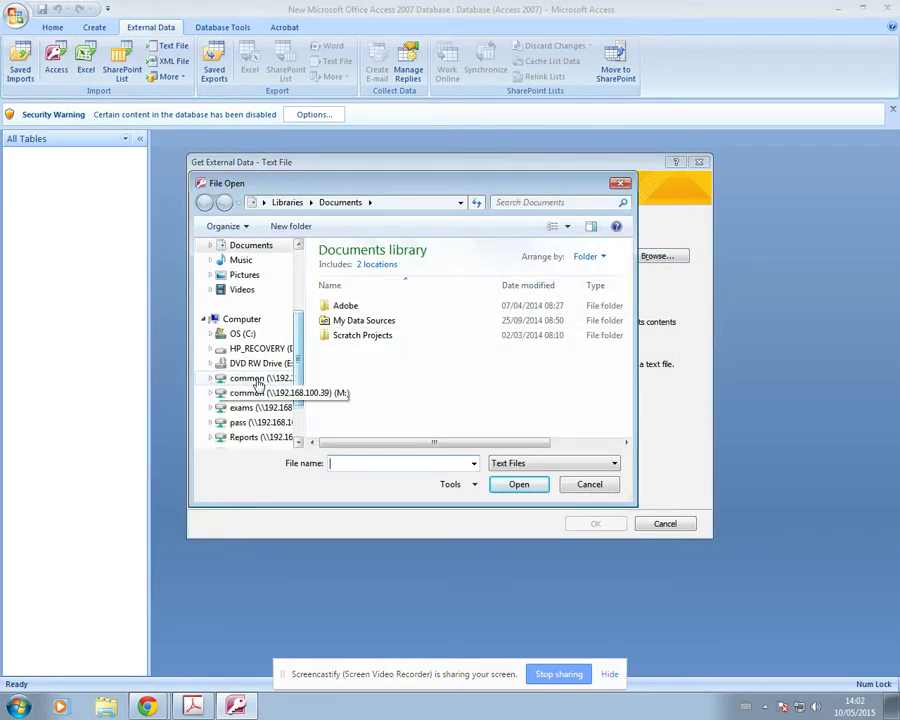
{"action": "left_click", "coordinate": [262, 378]}
{"action": "double_click", "coordinate": [340, 266]}
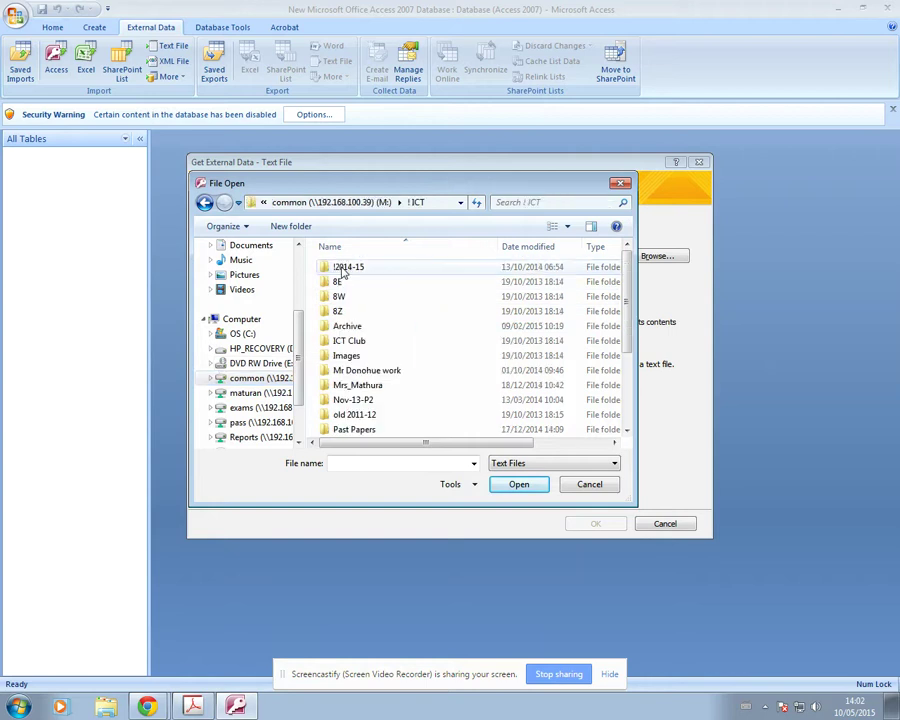
{"action": "double_click", "coordinate": [367, 386]}
{"action": "double_click", "coordinate": [350, 341]}
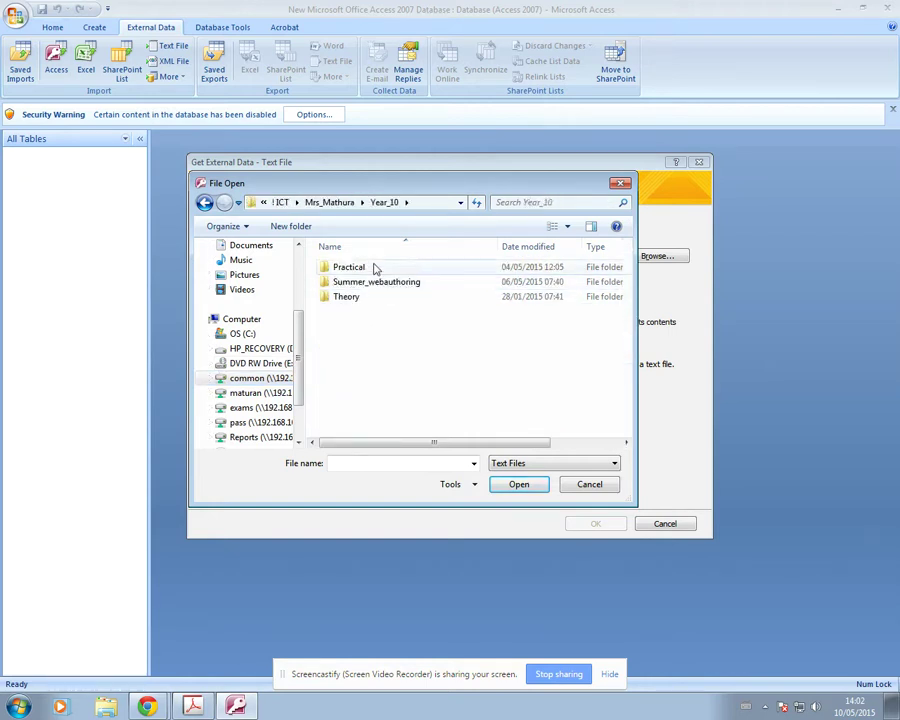
{"action": "double_click", "coordinate": [355, 268]}
{"action": "double_click", "coordinate": [355, 268]}
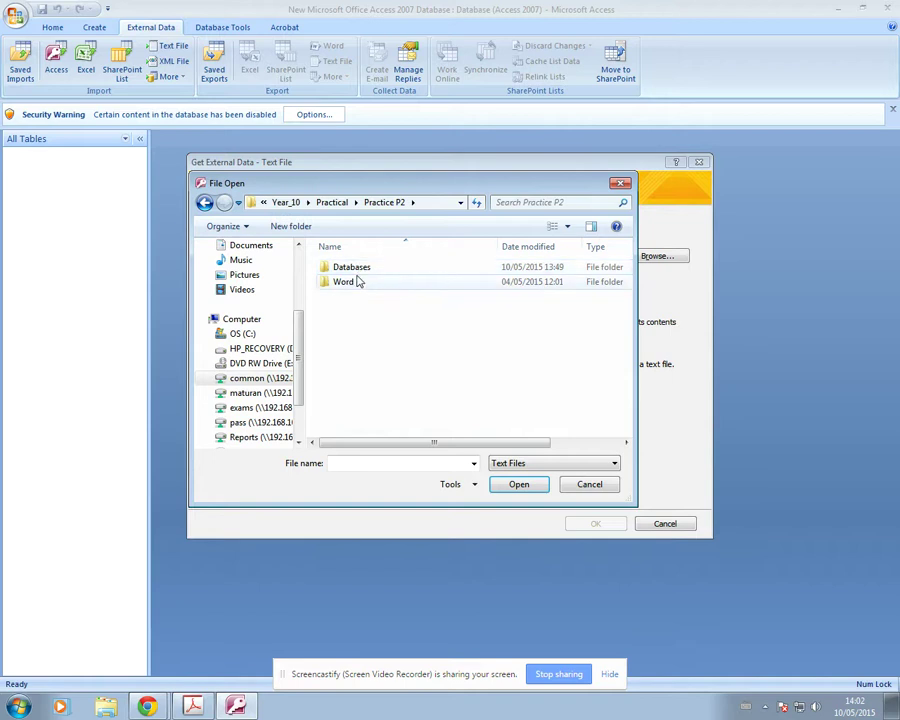
{"action": "double_click", "coordinate": [352, 268]}
{"action": "double_click", "coordinate": [345, 297]}
{"action": "left_click", "coordinate": [355, 268]}
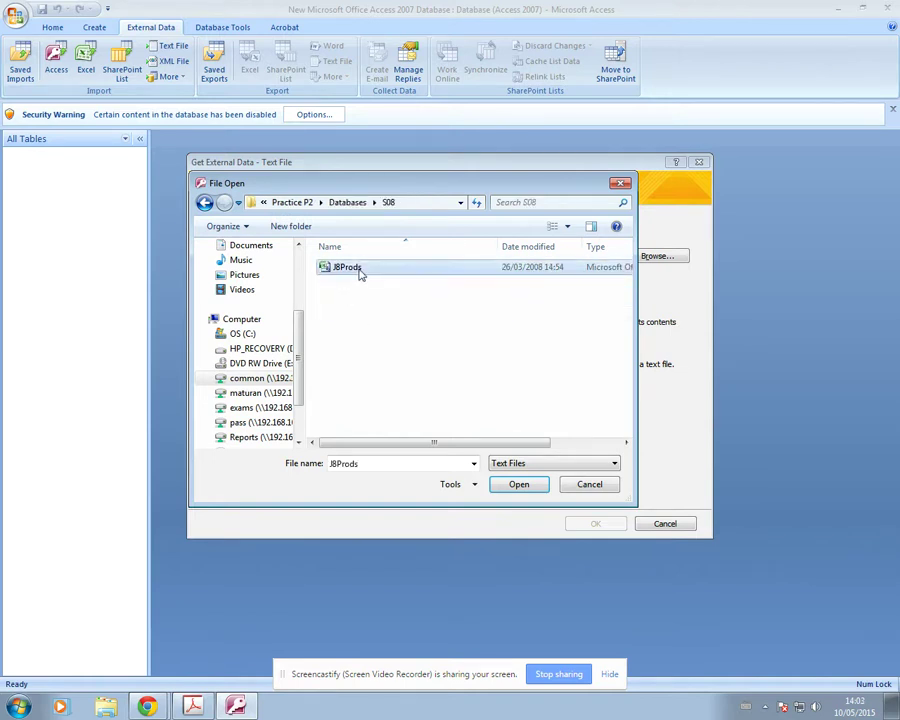
{"action": "left_click", "coordinate": [519, 485]}
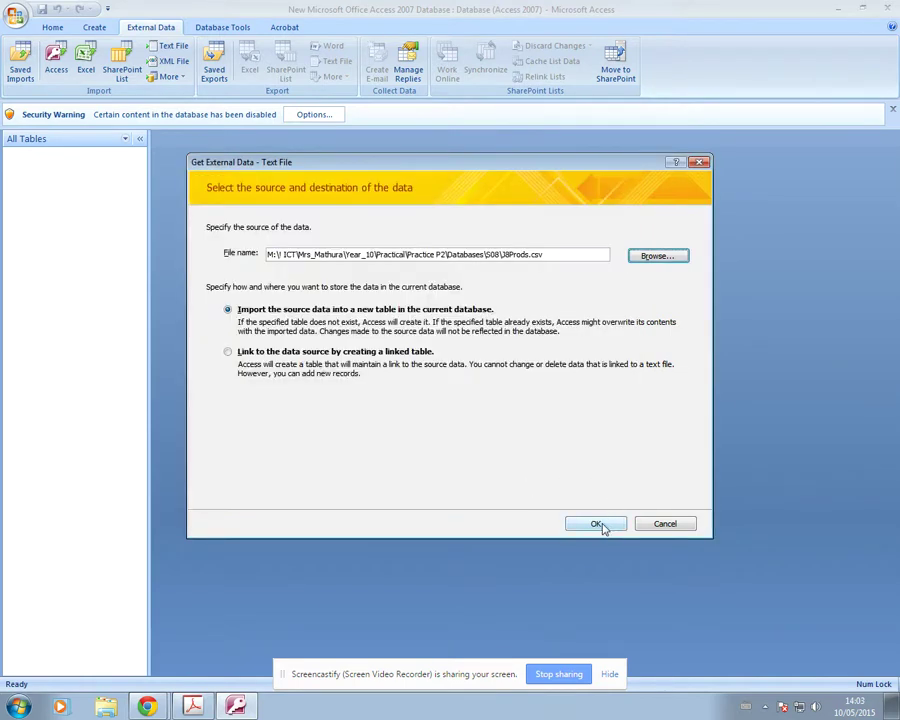
{"action": "left_click", "coordinate": [595, 523]}
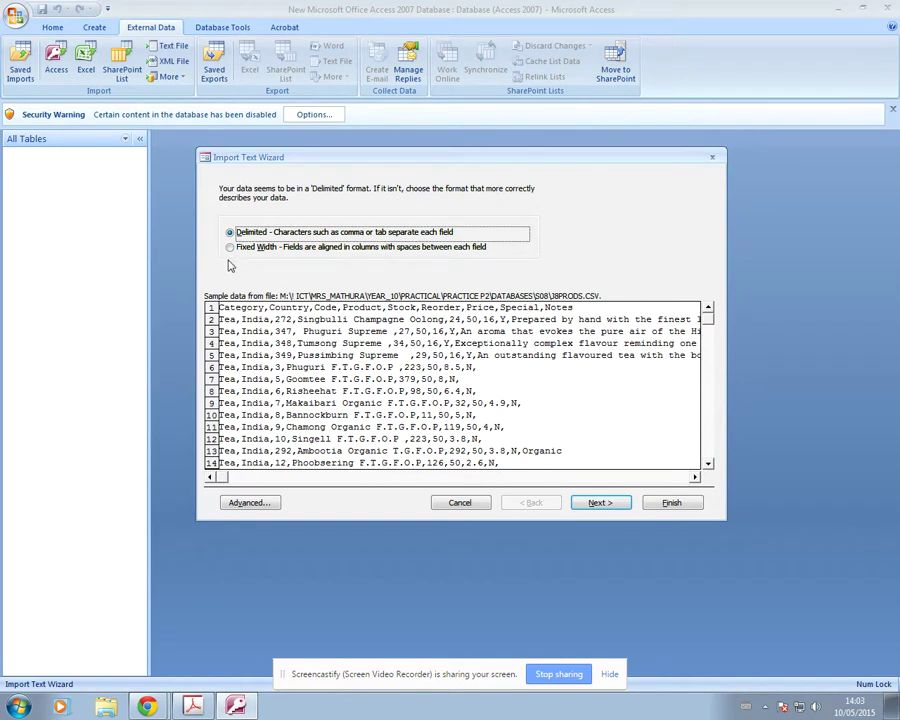
Keep the comma-delimited format and treat the first row as field names.
{"action": "left_click", "coordinate": [593, 505]}
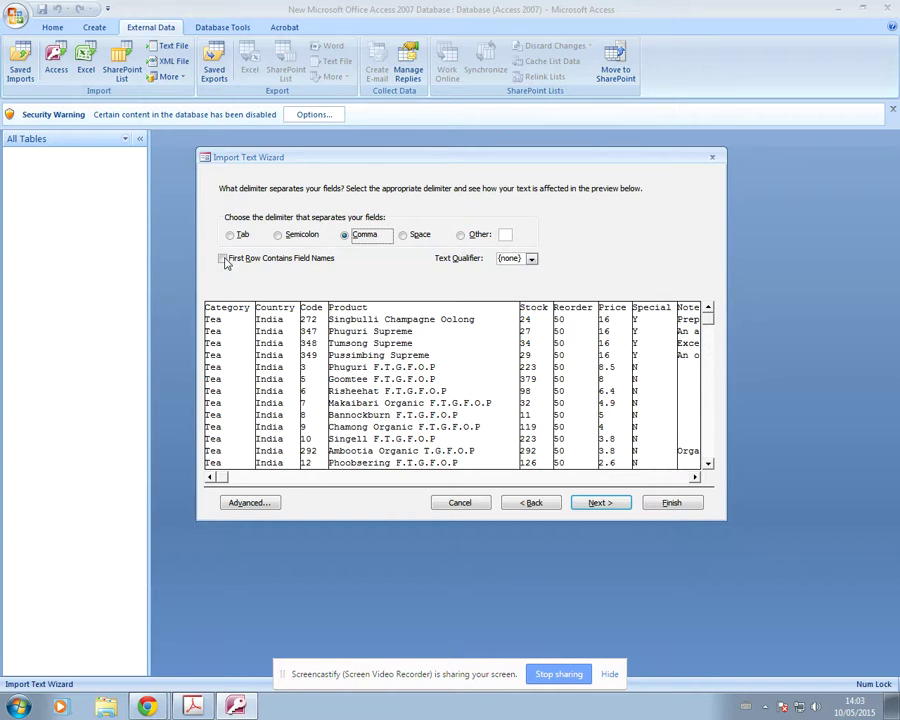
{"action": "left_click", "coordinate": [223, 259]}
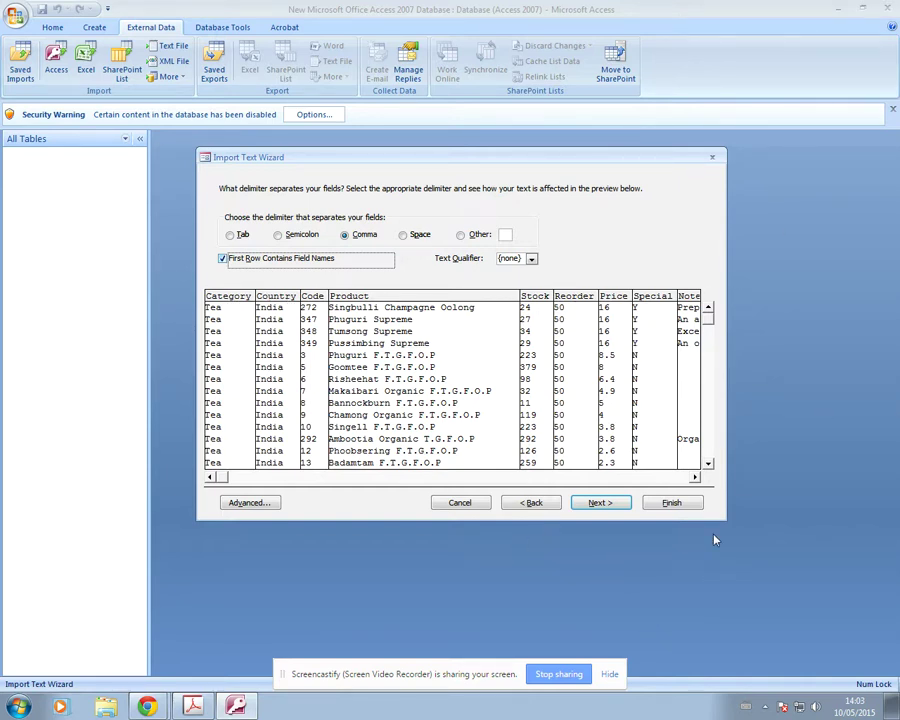
{"action": "left_click", "coordinate": [611, 503]}
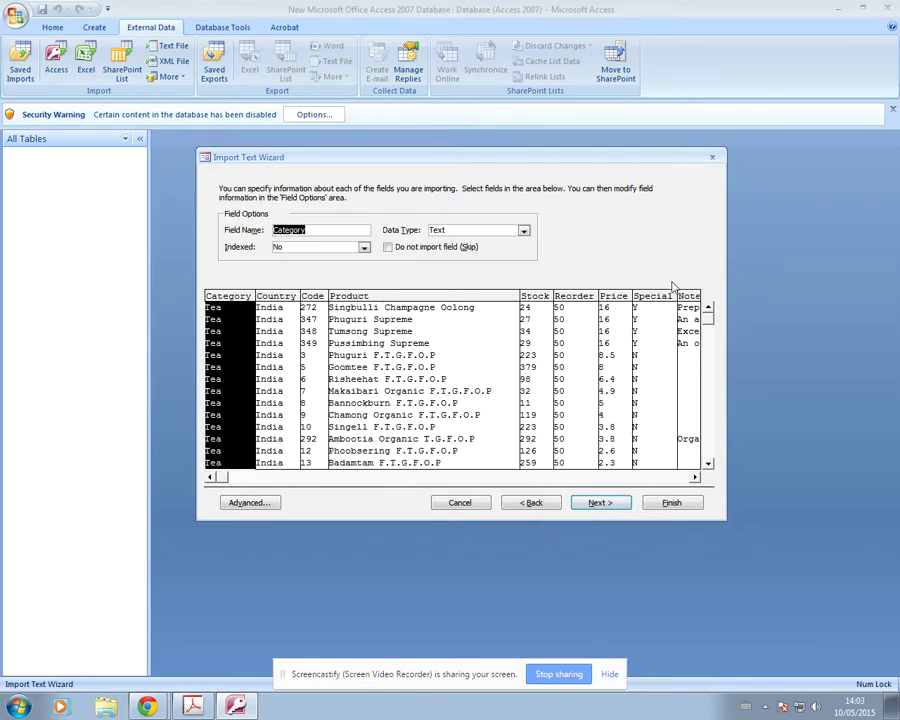
{"action": "left_click", "coordinate": [200, 708]}
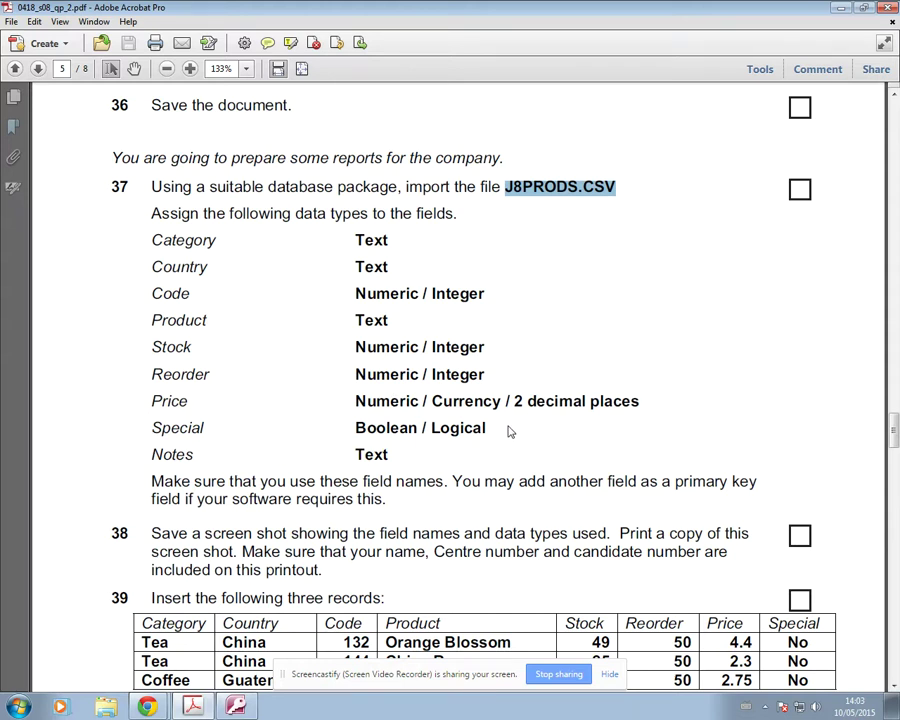
{"action": "left_click", "coordinate": [840, 12]}
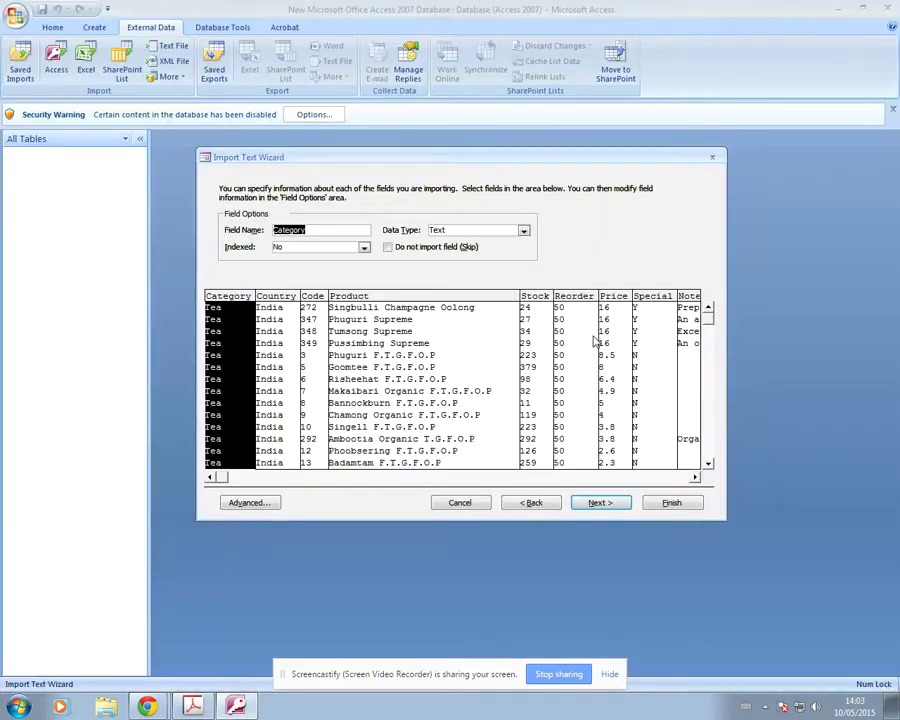
Review the data types of Country, Code, Product, Stock and Reorder.
{"action": "left_click", "coordinate": [274, 308]}
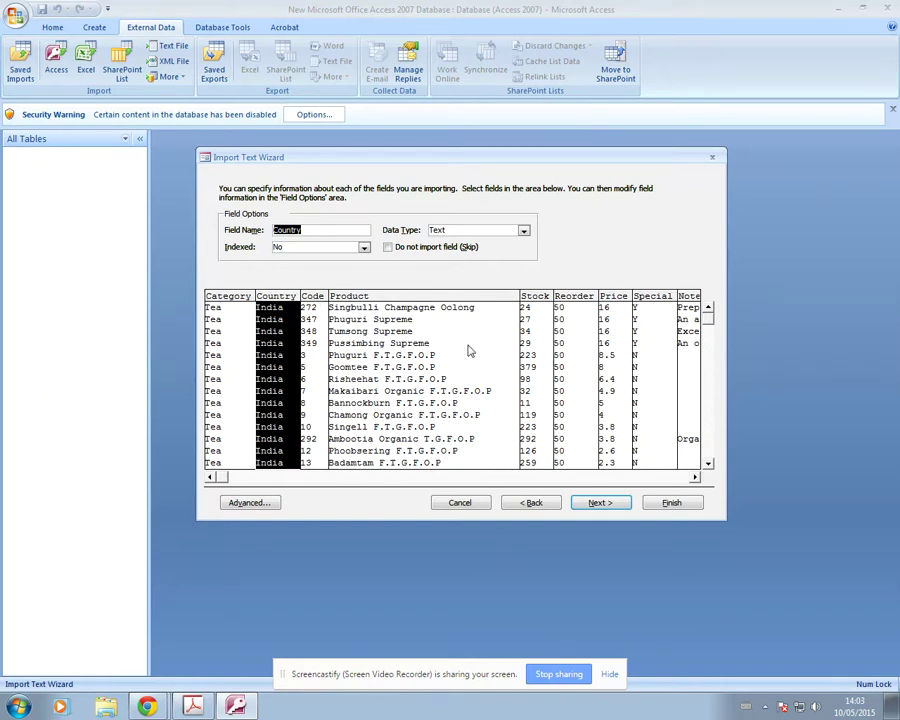
{"action": "left_click", "coordinate": [311, 305]}
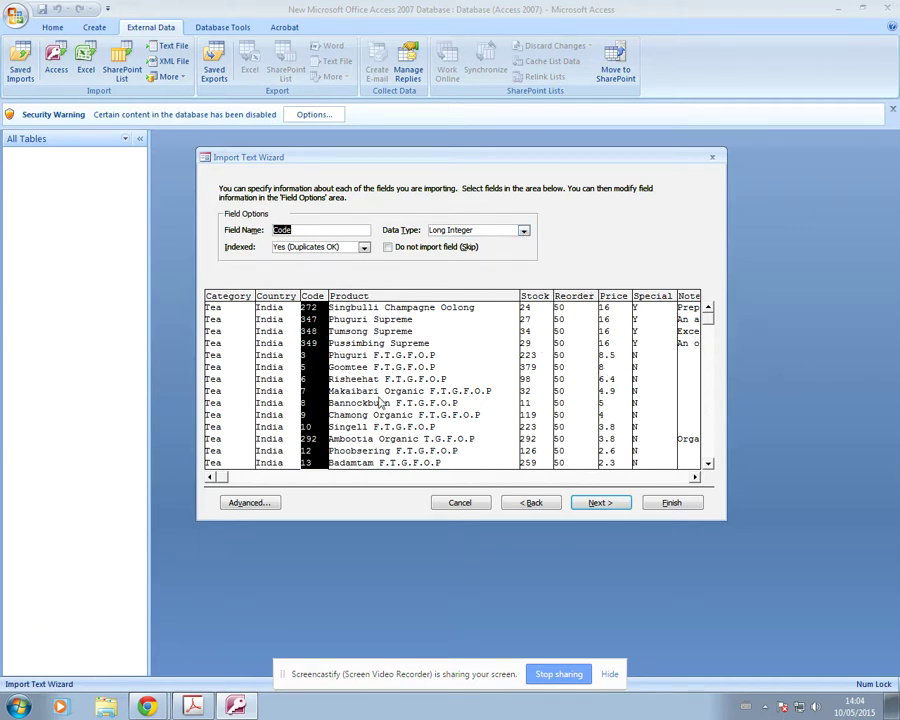
{"action": "left_click", "coordinate": [366, 297]}
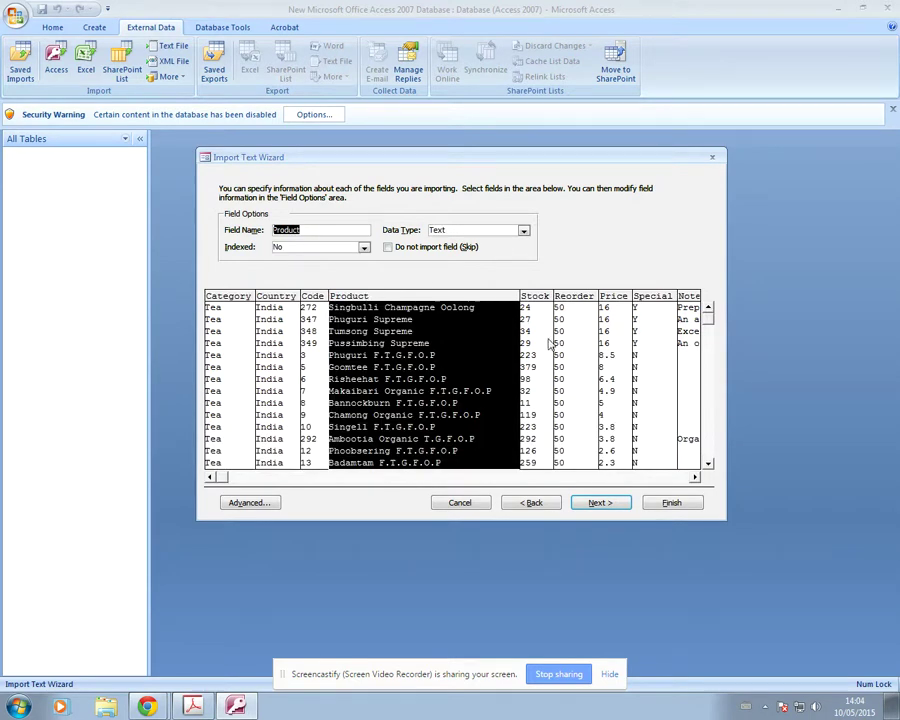
{"action": "left_click", "coordinate": [539, 298]}
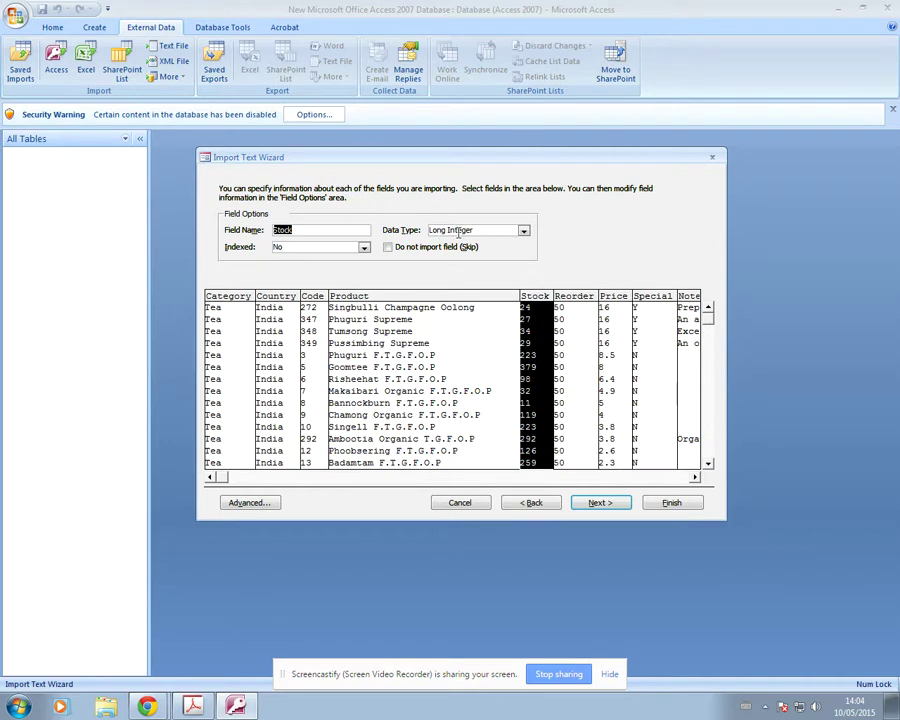
{"action": "left_click", "coordinate": [569, 300]}
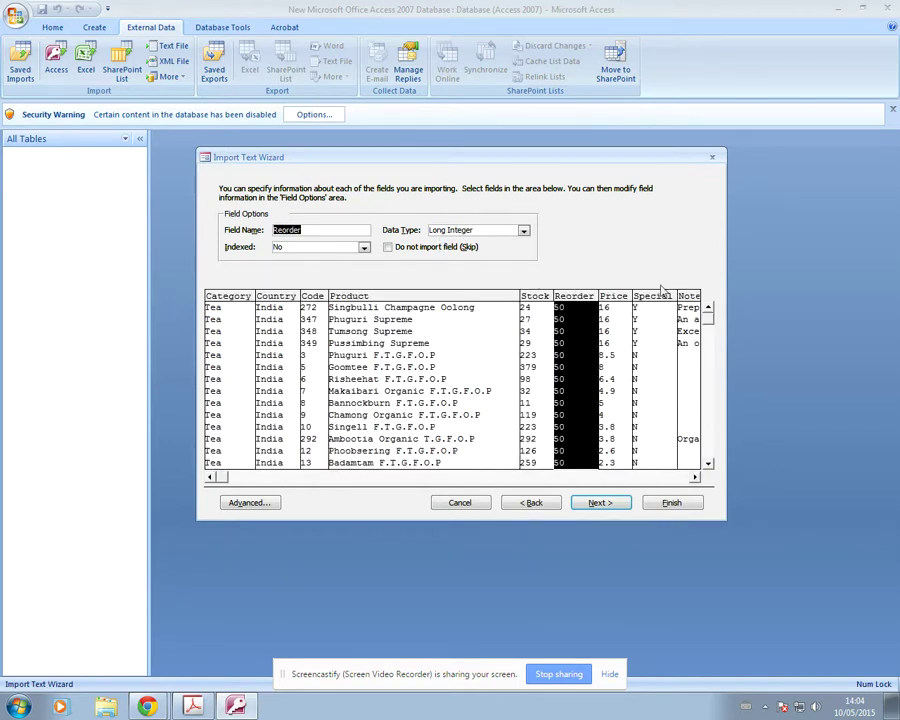
Set the Price field to Currency and the Special field to Yes/No.
{"action": "left_click", "coordinate": [613, 299]}
{"action": "left_click", "coordinate": [522, 231]}
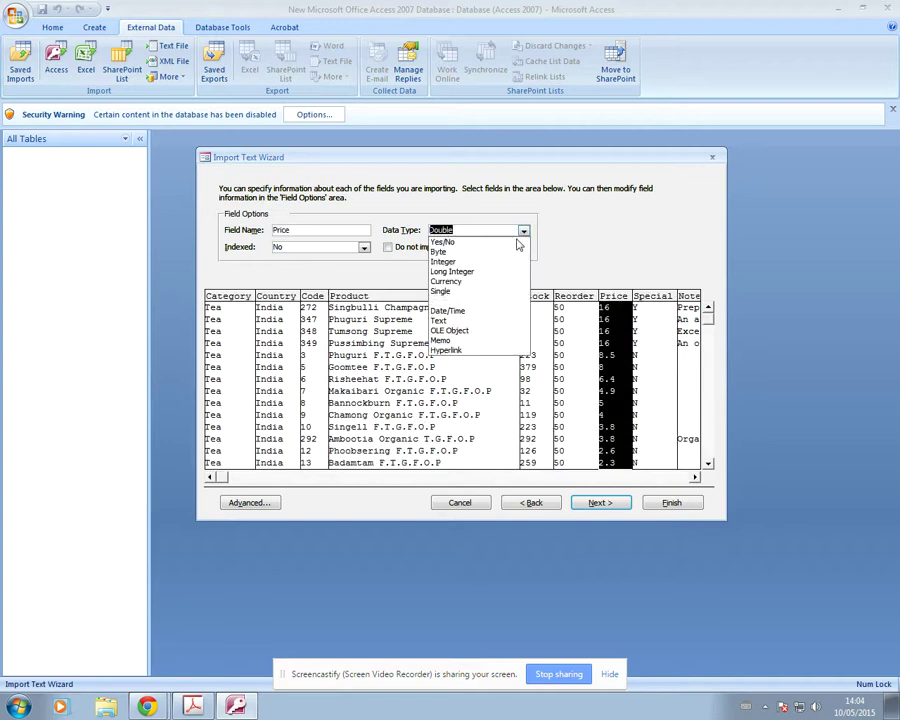
{"action": "left_click", "coordinate": [481, 282]}
{"action": "left_click", "coordinate": [654, 297]}
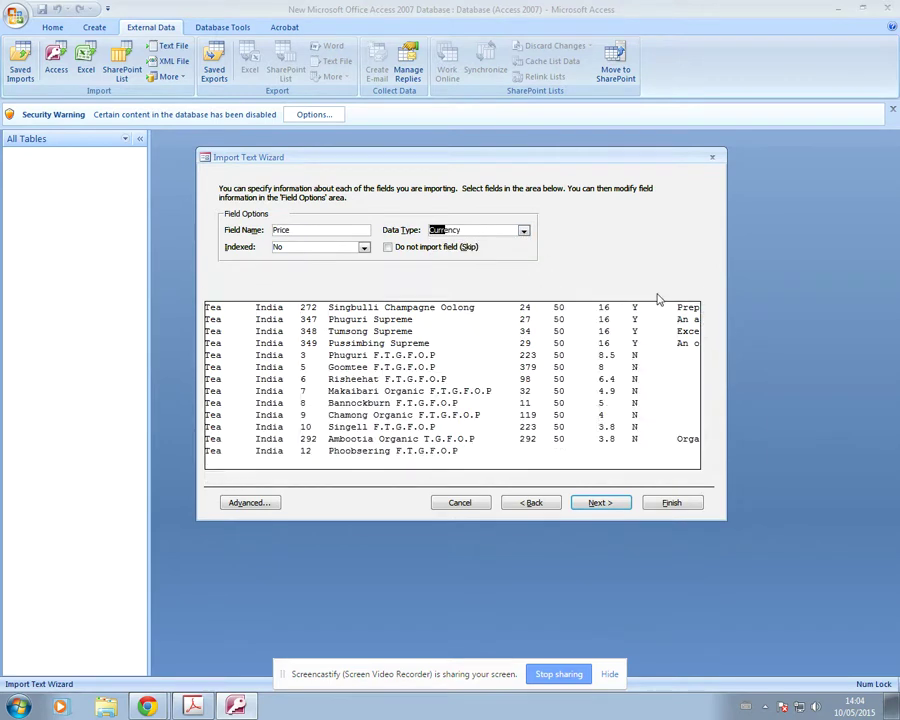
{"action": "left_click", "coordinate": [524, 233]}
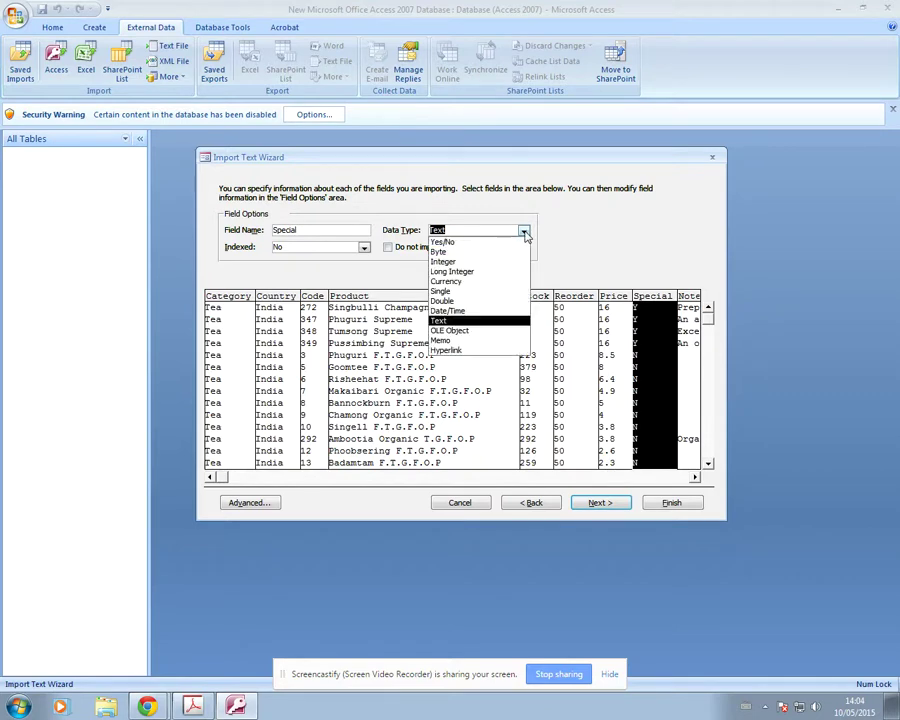
{"action": "left_click", "coordinate": [509, 242]}
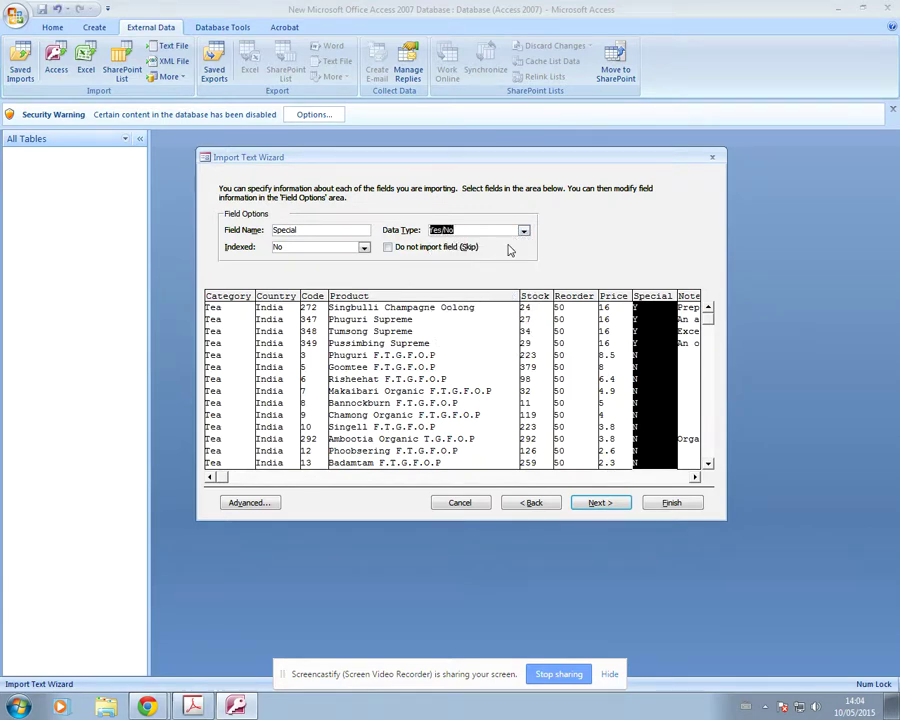
Confirm Notes stays Text, then compare against the exam paper's data type list.
{"action": "left_click", "coordinate": [695, 477]}
{"action": "left_click_drag", "start_coordinate": [697, 482], "coordinate": [697, 482]}
{"action": "left_click", "coordinate": [660, 410]}
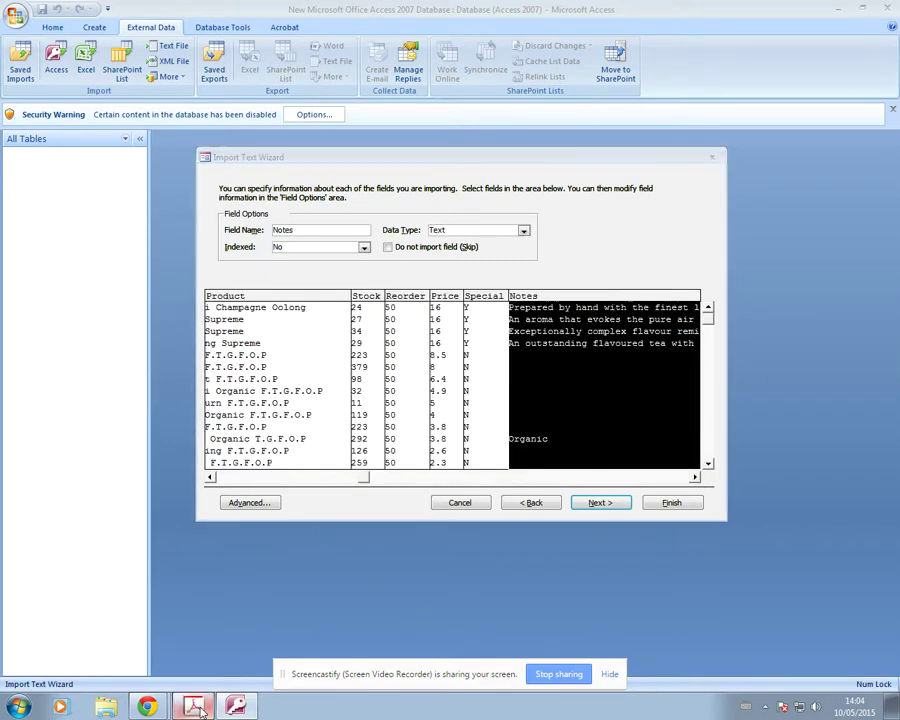
{"action": "key", "text": "alt+Tab"}
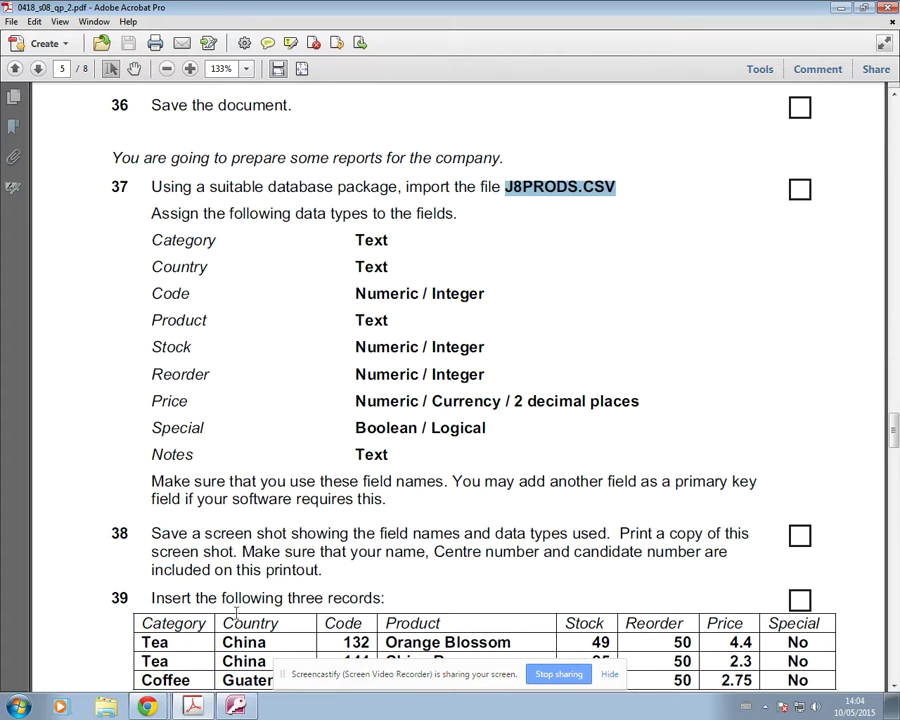
Highlight 'Make sure that you use these field names' in task 37, then return to Access.
{"action": "left_click_drag", "start_coordinate": [154, 481], "coordinate": [440, 481]}
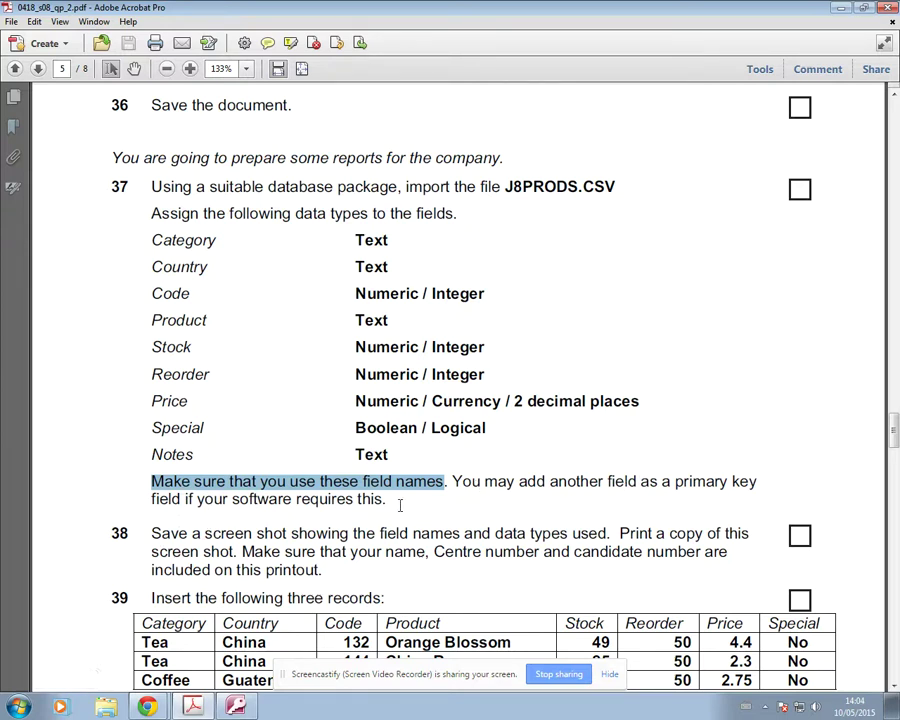
{"action": "key", "text": "alt+Tab"}
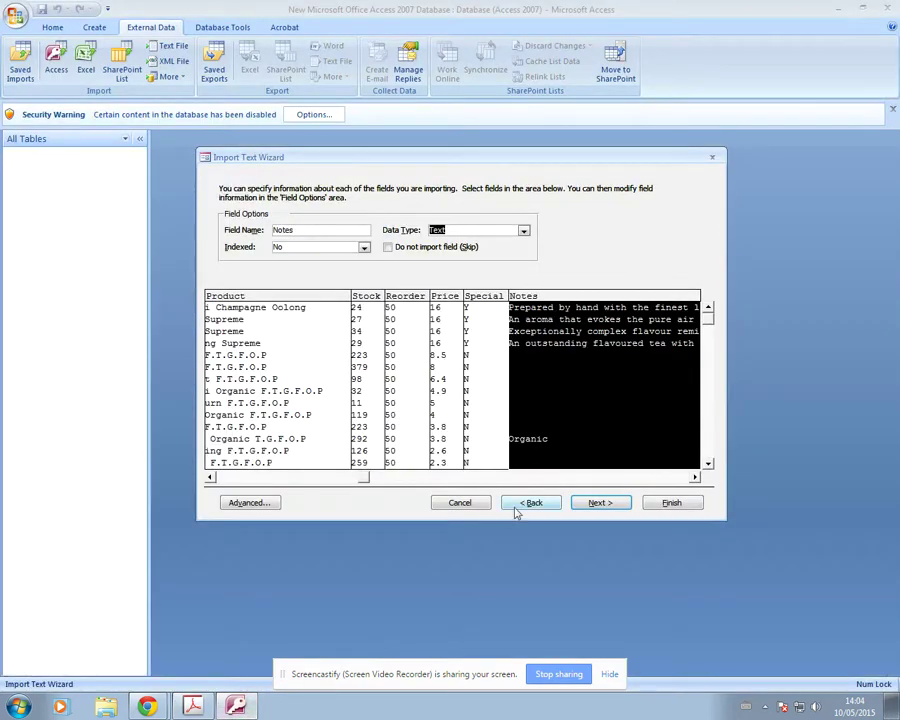
Finish importing J8Prods with no primary key, without saving the import steps.
{"action": "left_click", "coordinate": [600, 504]}
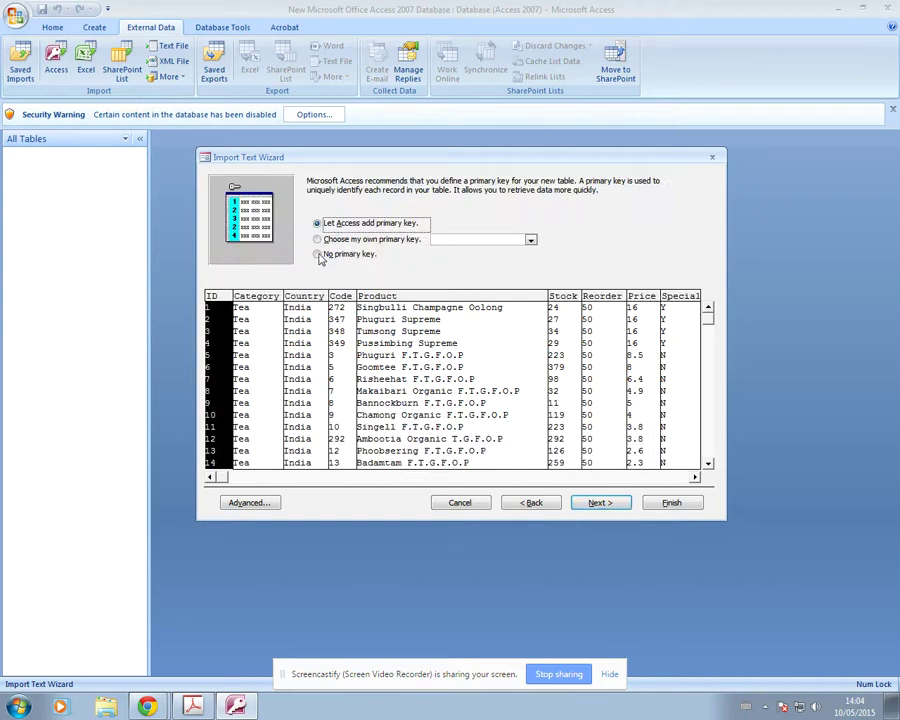
{"action": "left_click", "coordinate": [318, 255]}
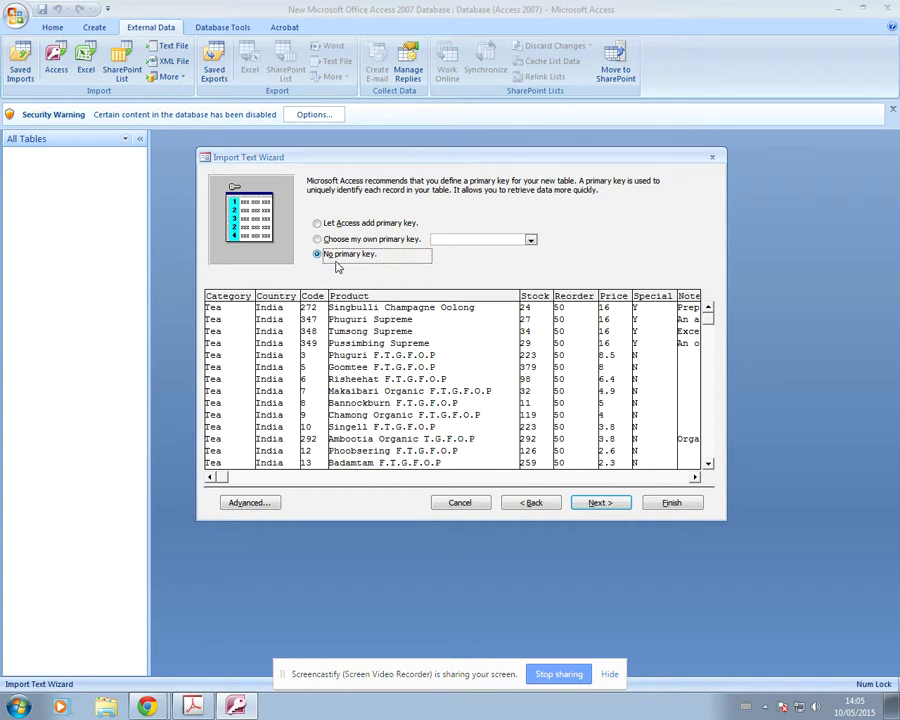
{"action": "left_click", "coordinate": [600, 503]}
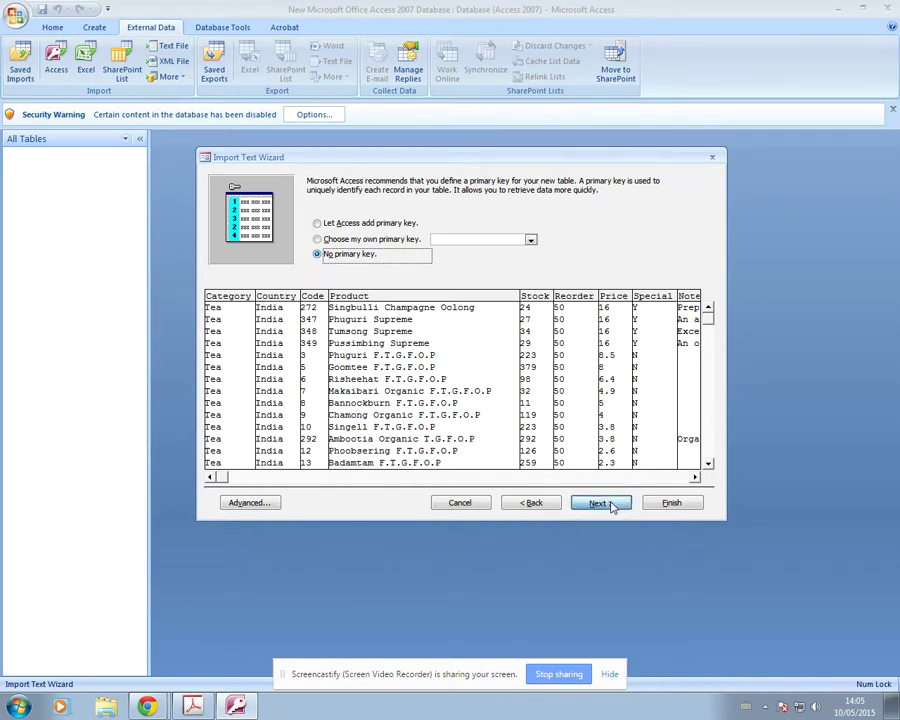
{"action": "left_click", "coordinate": [671, 502]}
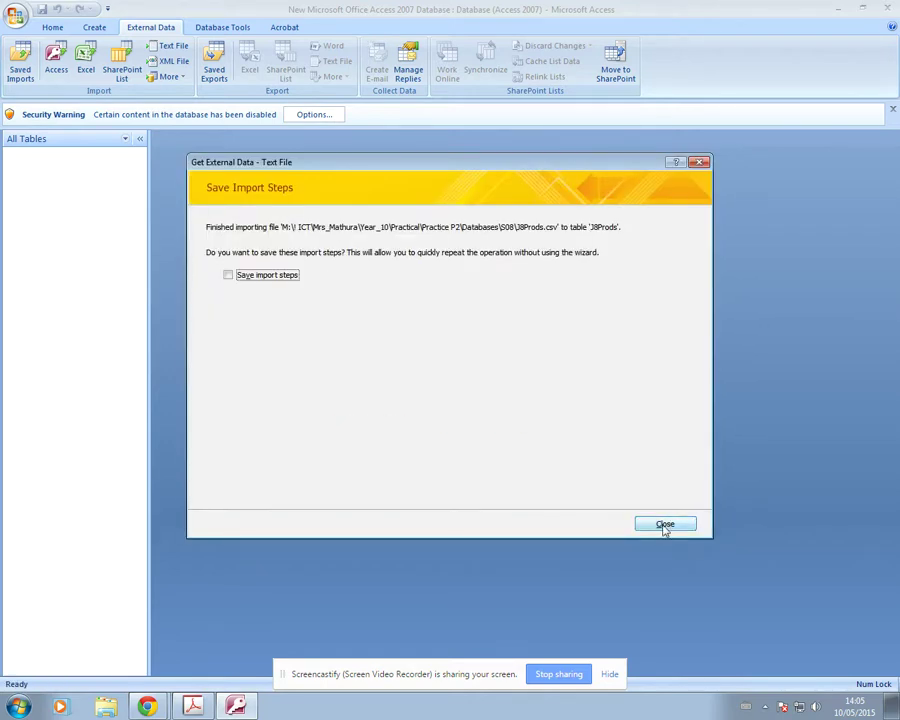
{"action": "left_click", "coordinate": [665, 525]}
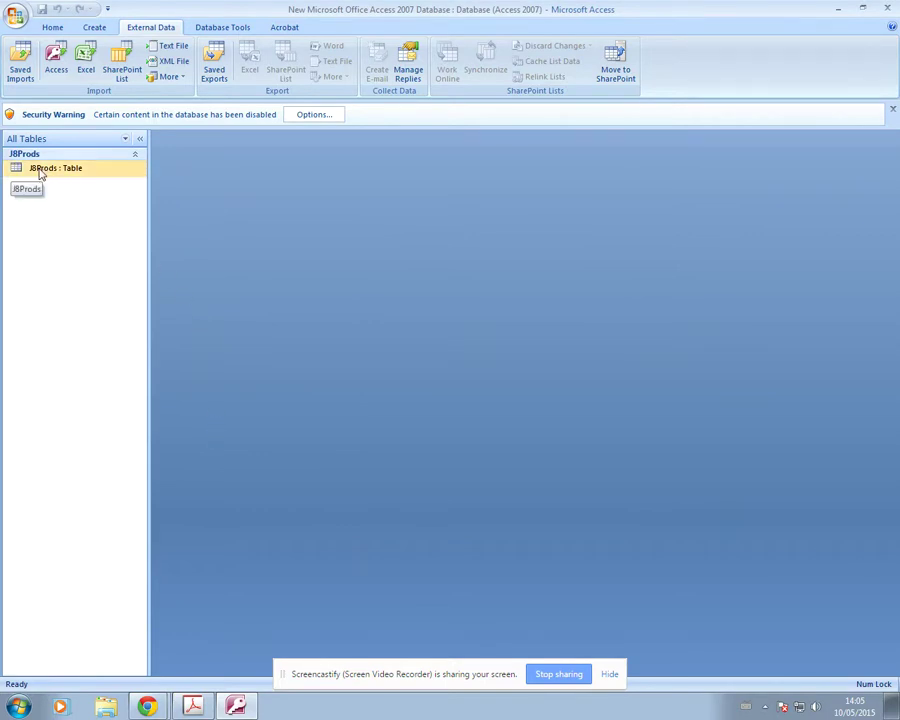
Open the J8Prods table in Design View.
{"action": "double_click", "coordinate": [40, 169]}
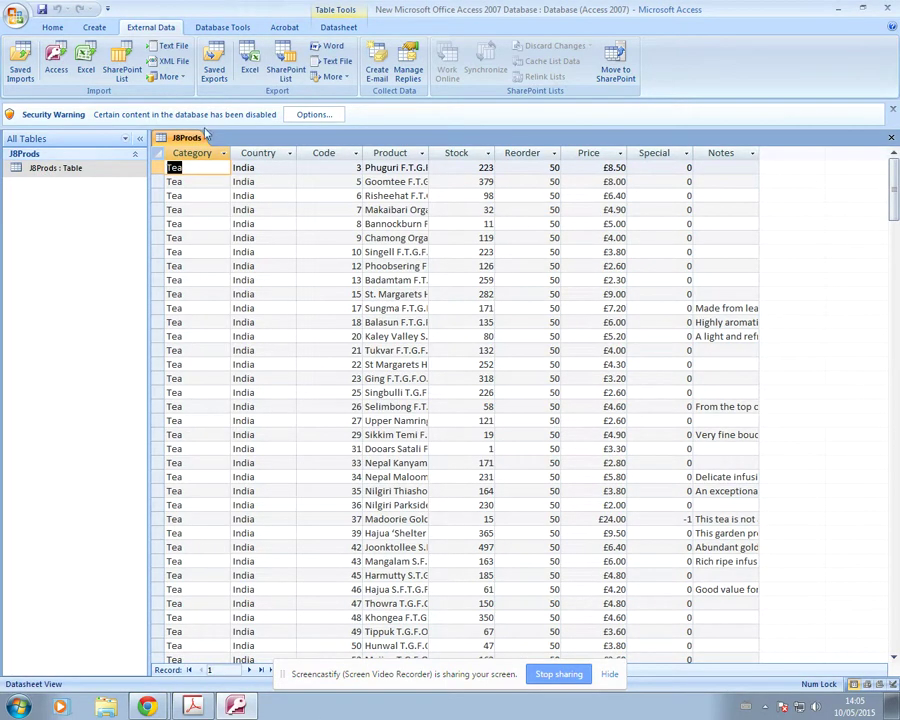
{"action": "left_click", "coordinate": [55, 28]}
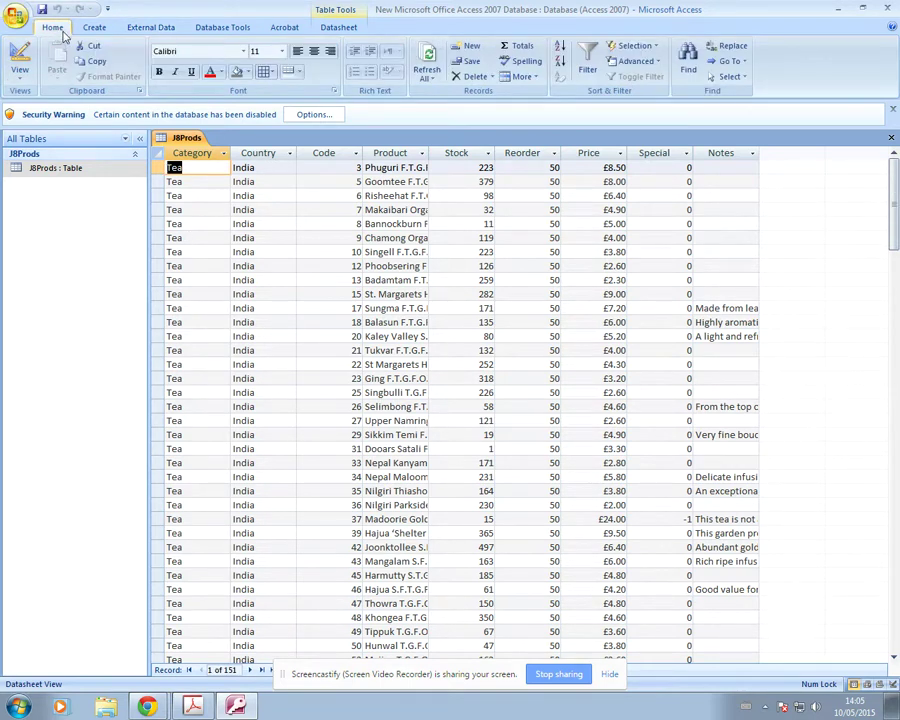
{"action": "left_click", "coordinate": [18, 68]}
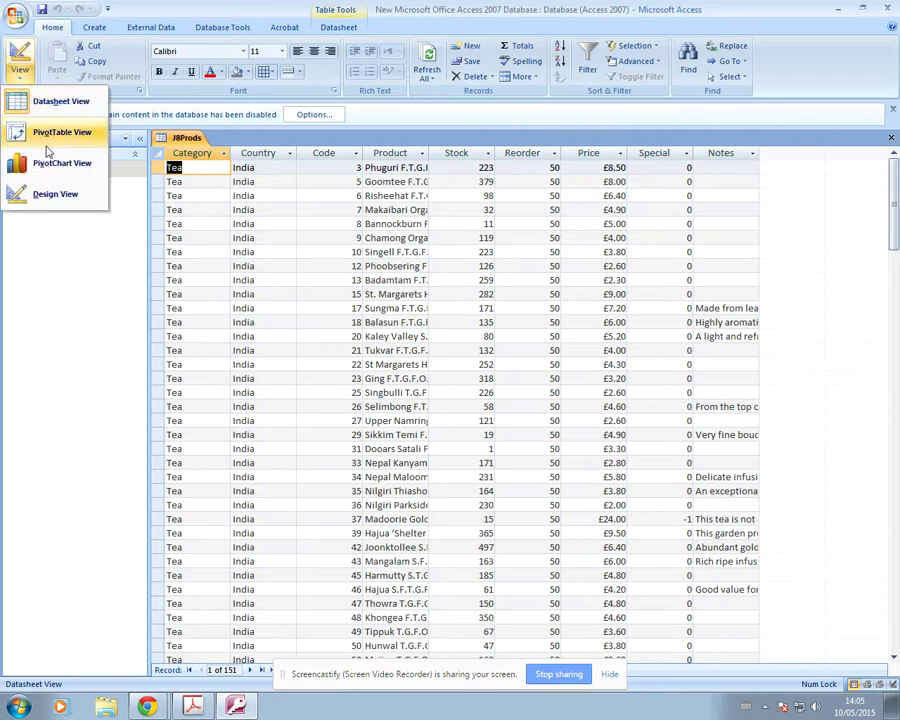
{"action": "left_click", "coordinate": [46, 192]}
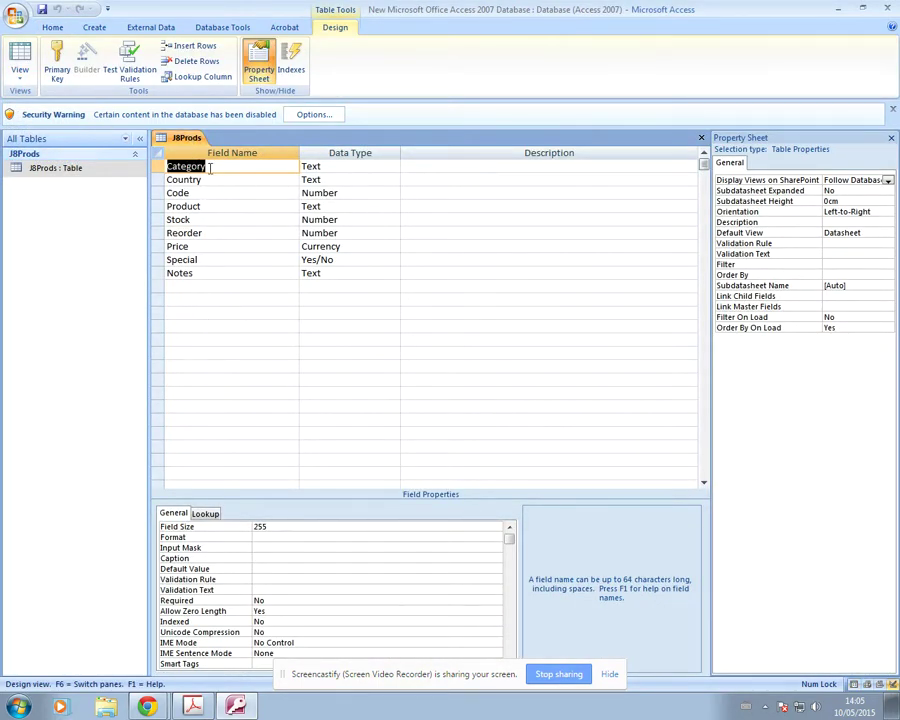
Check the Country, Code, Product and Price fields, confirming Price is Currency, against the exam paper.
{"action": "left_click", "coordinate": [229, 179]}
{"action": "left_click", "coordinate": [243, 193]}
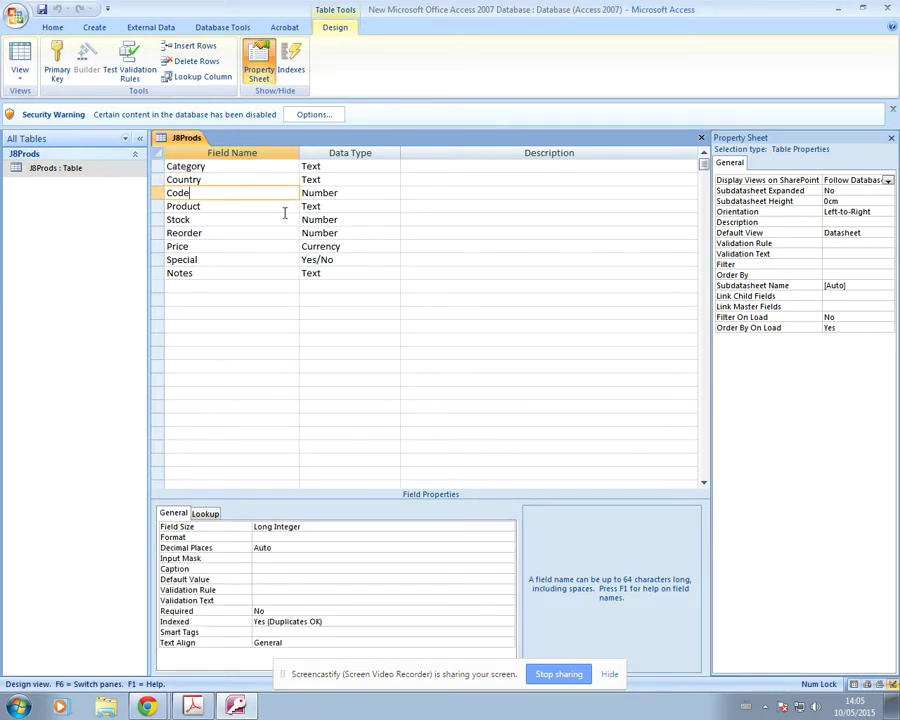
{"action": "left_click", "coordinate": [276, 206]}
{"action": "left_click", "coordinate": [364, 248]}
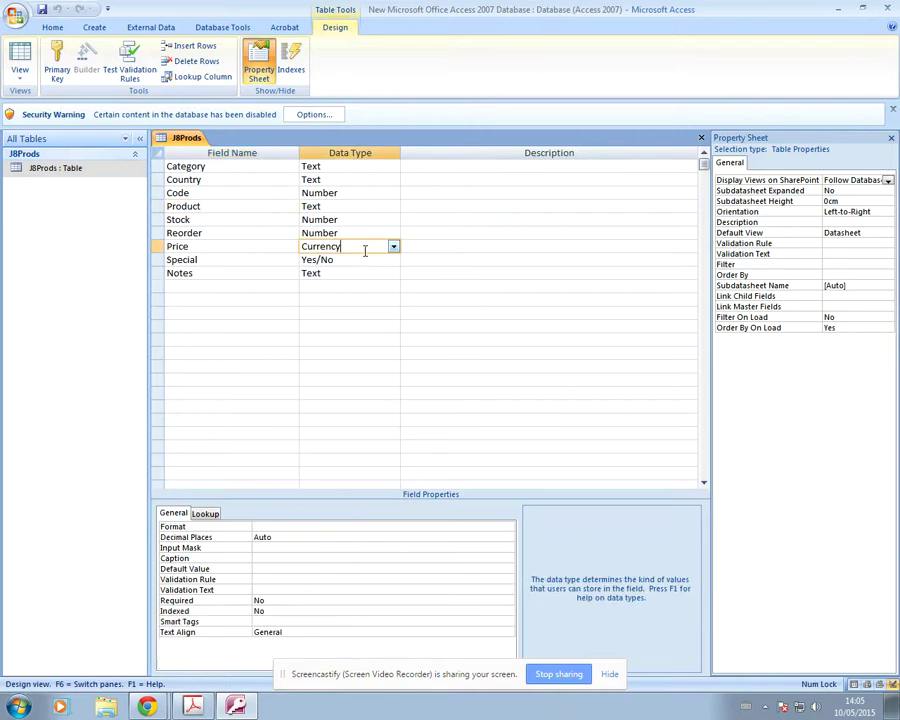
{"action": "left_click", "coordinate": [234, 245]}
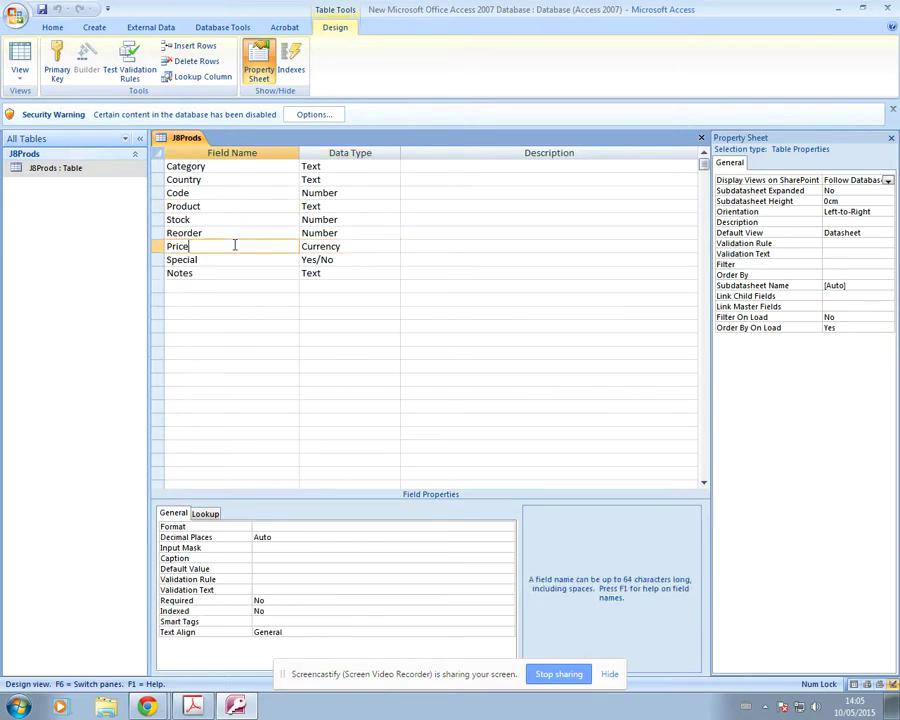
{"action": "left_click", "coordinate": [193, 706]}
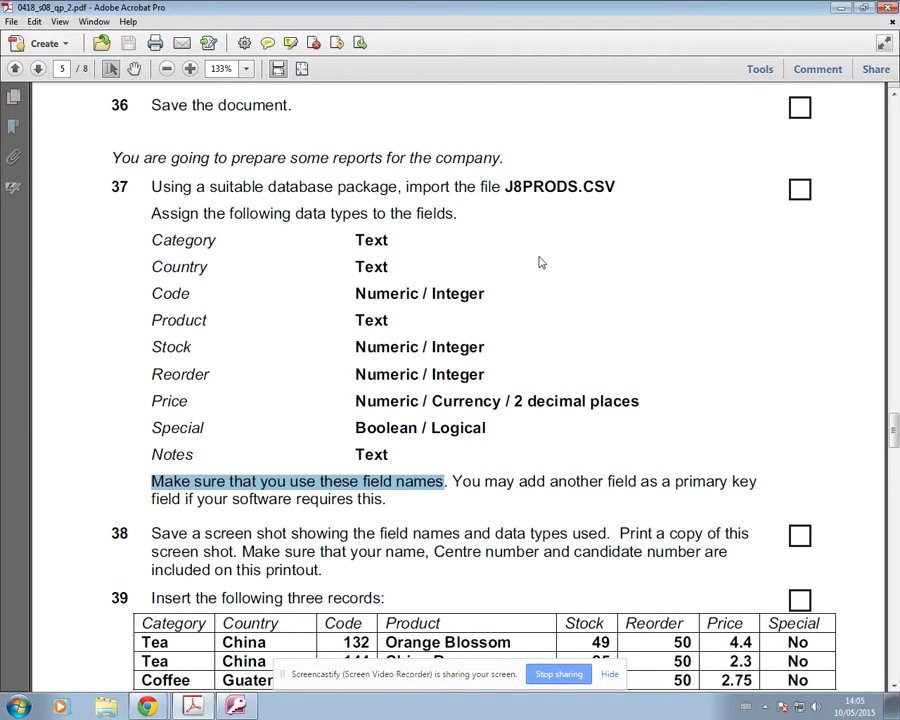
Review task 37, highlighting the sentence about preparing company reports, then return to the table design.
{"action": "scroll", "coordinate": [575, 321], "scroll_direction": "up", "scroll_amount": 1}
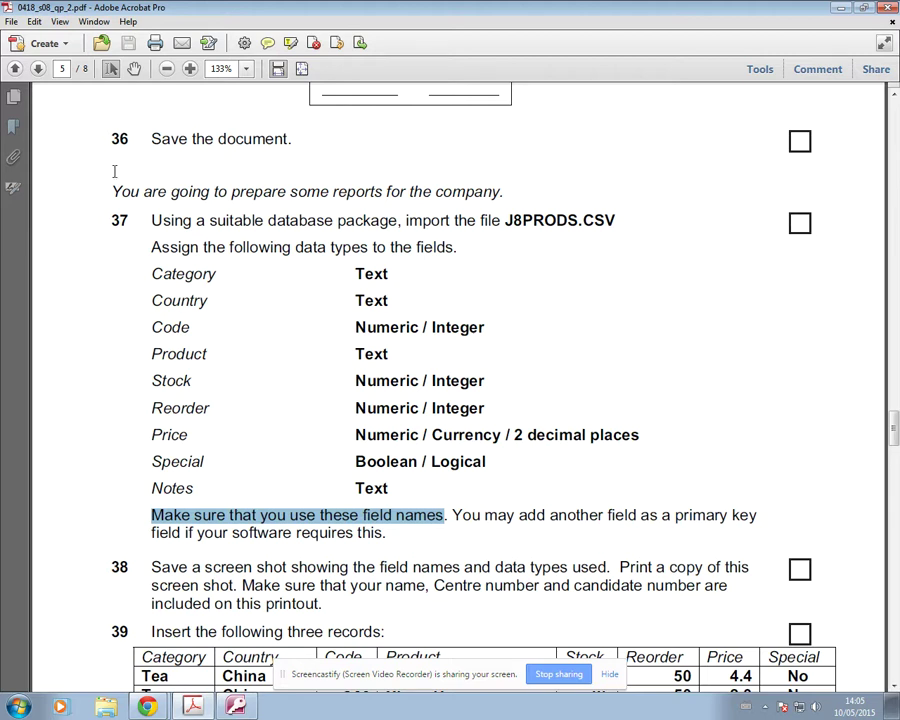
{"action": "left_click_drag", "start_coordinate": [110, 188], "coordinate": [491, 181]}
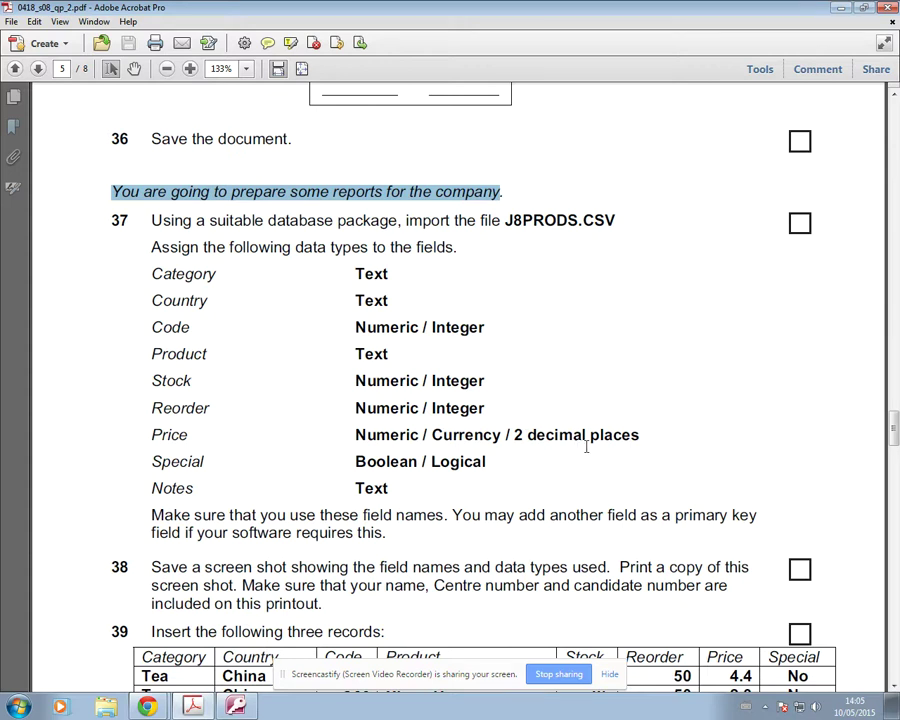
{"action": "scroll", "coordinate": [587, 448], "scroll_direction": "down", "scroll_amount": 1}
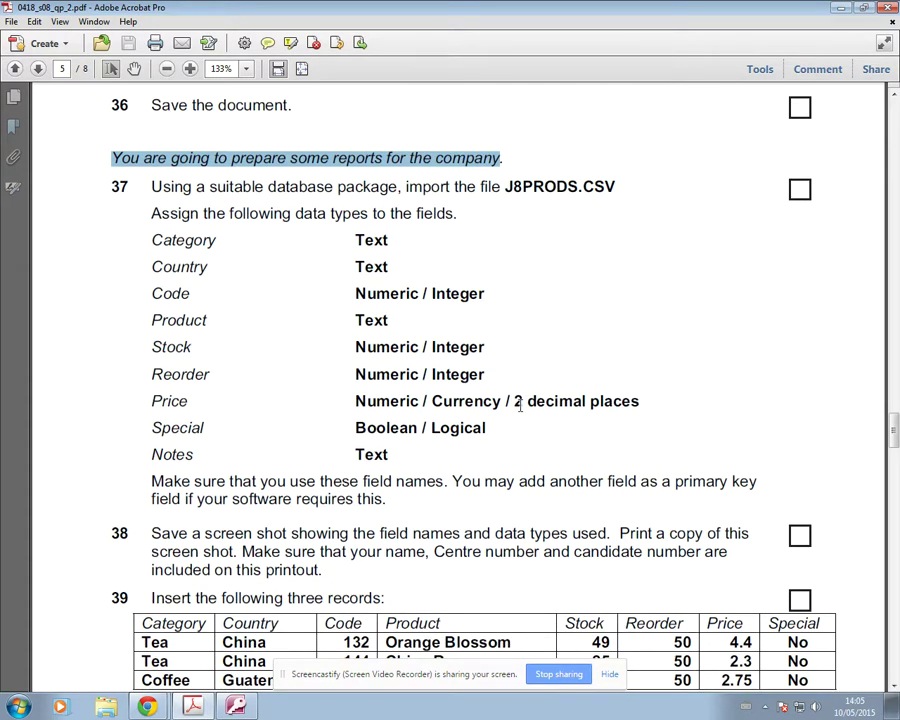
{"action": "left_click", "coordinate": [236, 707]}
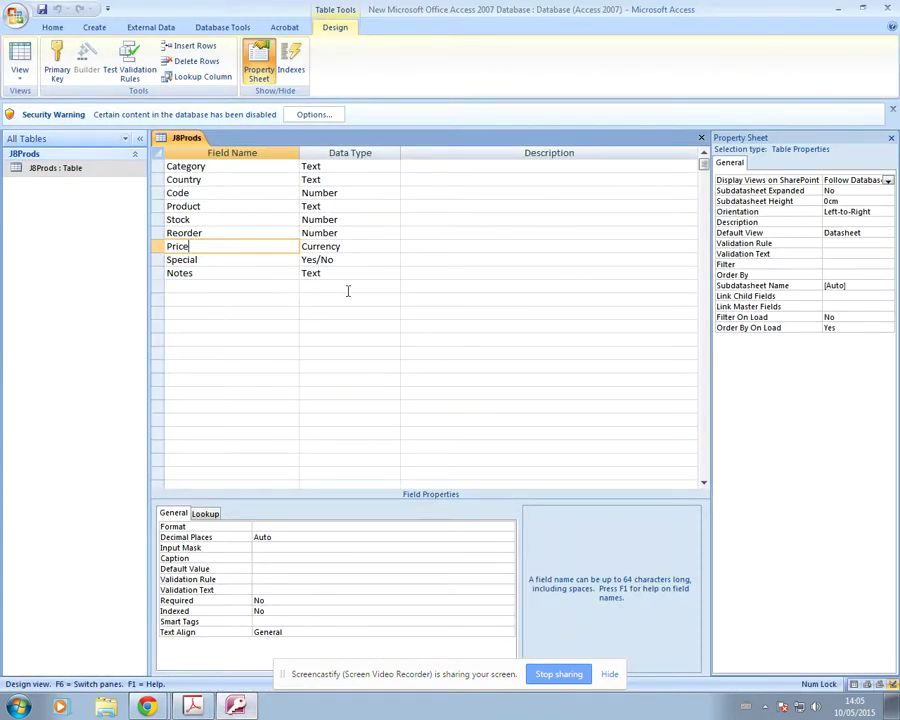
Set the Price field's Decimal Places property to 2.
{"action": "left_click", "coordinate": [353, 249]}
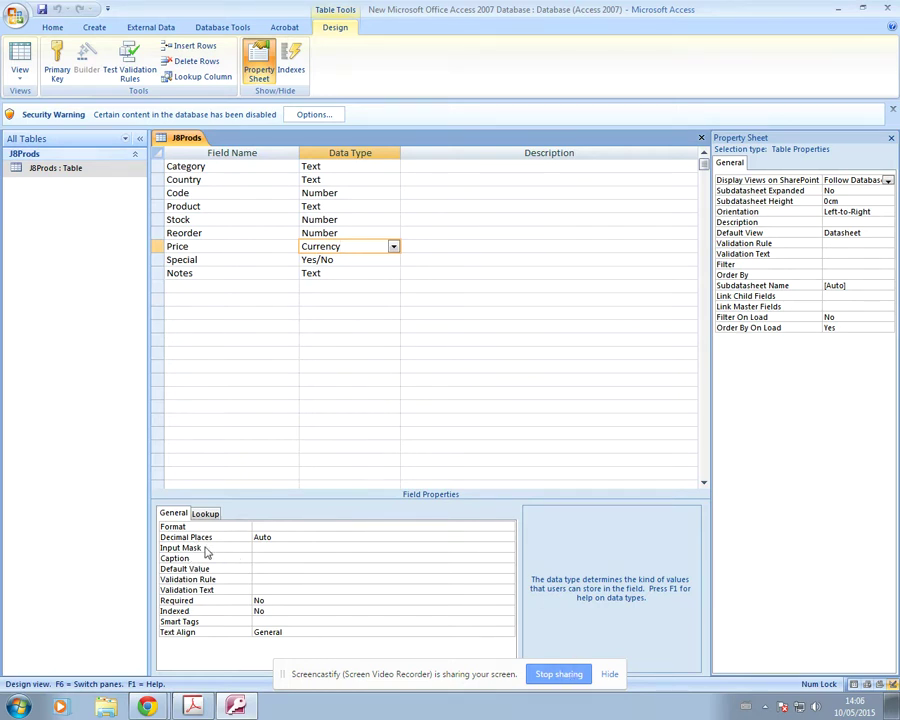
{"action": "left_click", "coordinate": [488, 537]}
{"action": "left_click", "coordinate": [508, 537]}
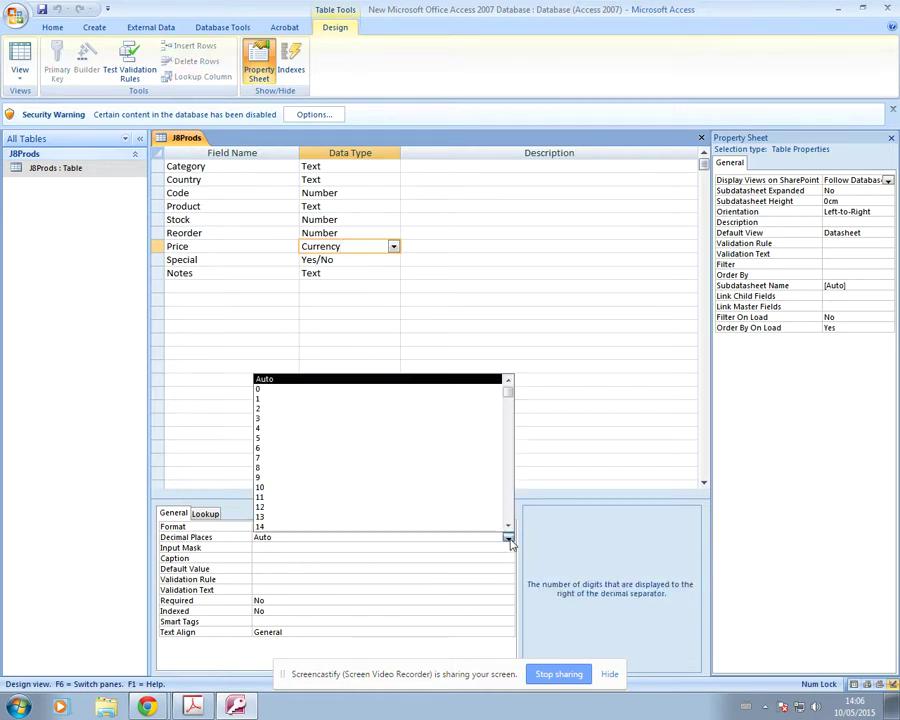
{"action": "left_click", "coordinate": [297, 411]}
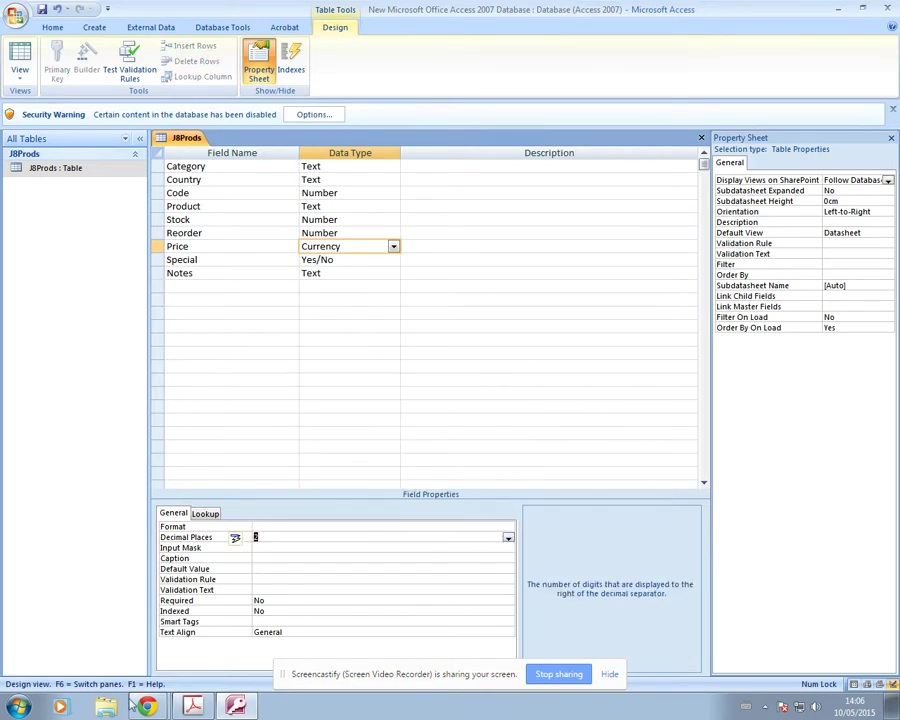
Compare with the exam paper and verify the Stock, Reorder and Special data types.
{"action": "key", "text": "alt+Tab"}
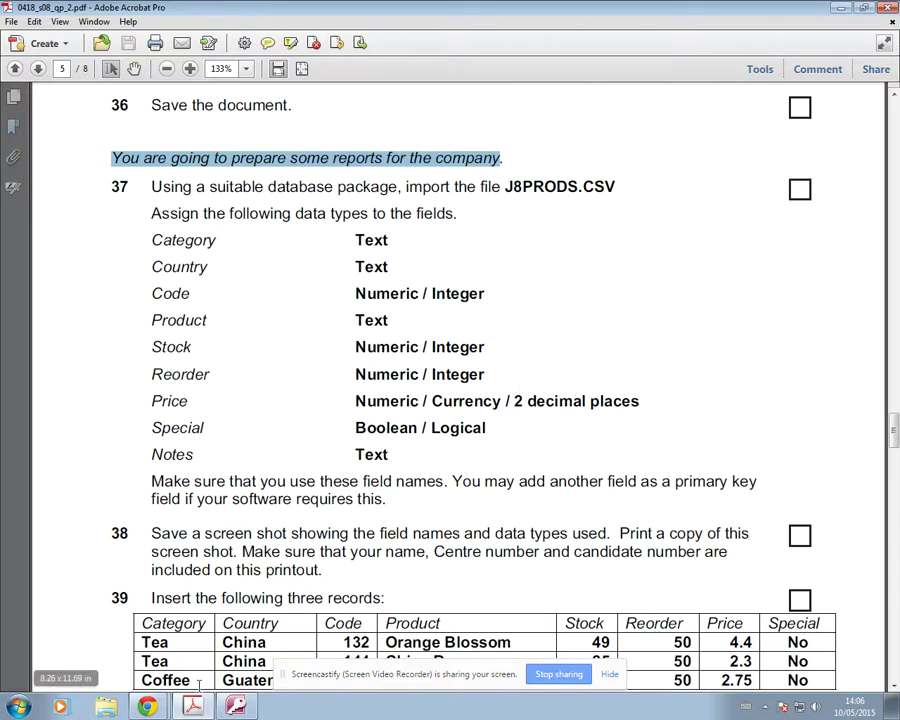
{"action": "left_click", "coordinate": [236, 707]}
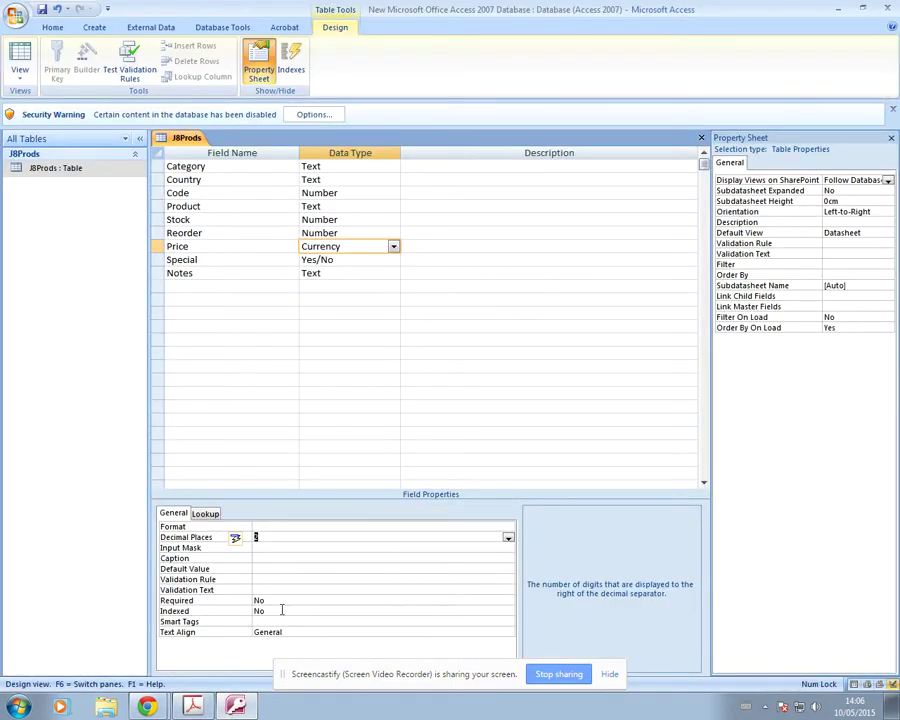
{"action": "left_click", "coordinate": [233, 247]}
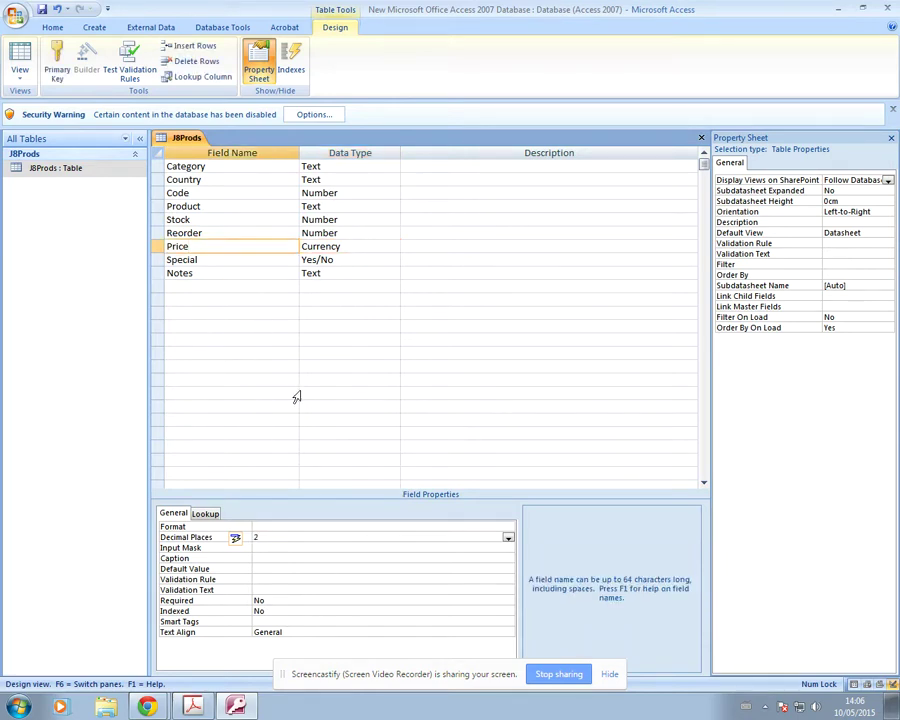
{"action": "left_click", "coordinate": [349, 222]}
{"action": "left_click", "coordinate": [345, 235]}
{"action": "left_click", "coordinate": [342, 261]}
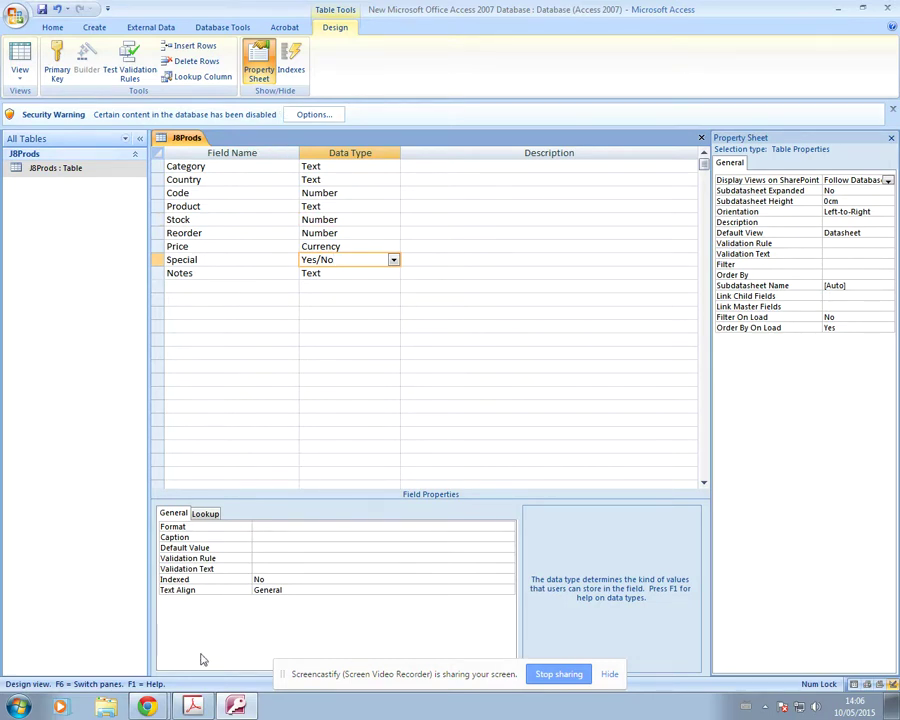
{"action": "left_click", "coordinate": [225, 247]}
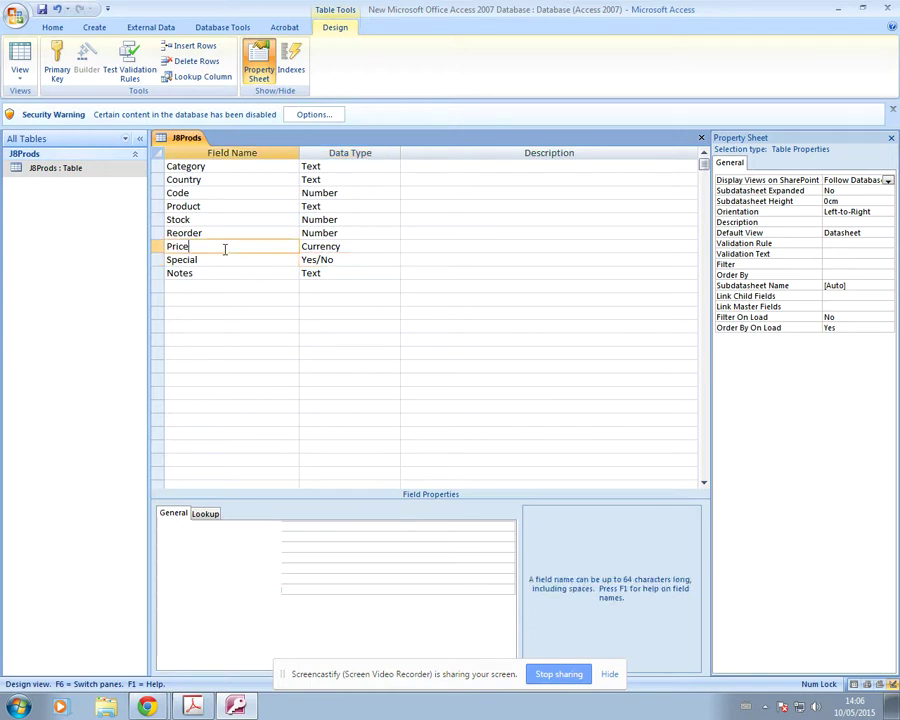
Snip the J8Prods design view showing field names and data types, then start a blank Word 2007 document.
{"action": "left_click", "coordinate": [18, 706]}
{"action": "left_click", "coordinate": [42, 515]}
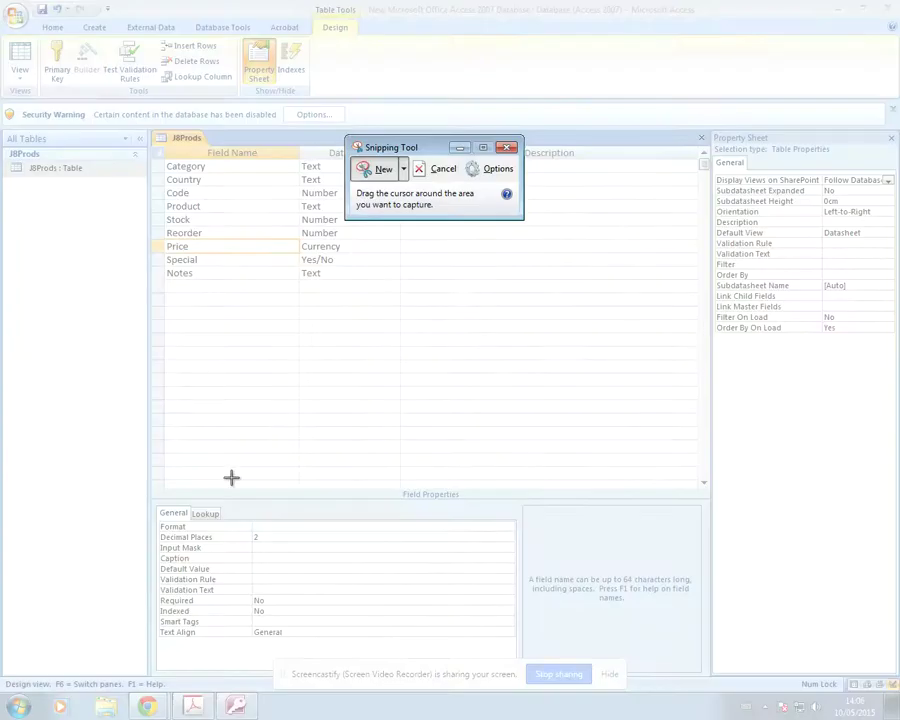
{"action": "left_click_drag", "start_coordinate": [127, 103], "coordinate": [493, 689]}
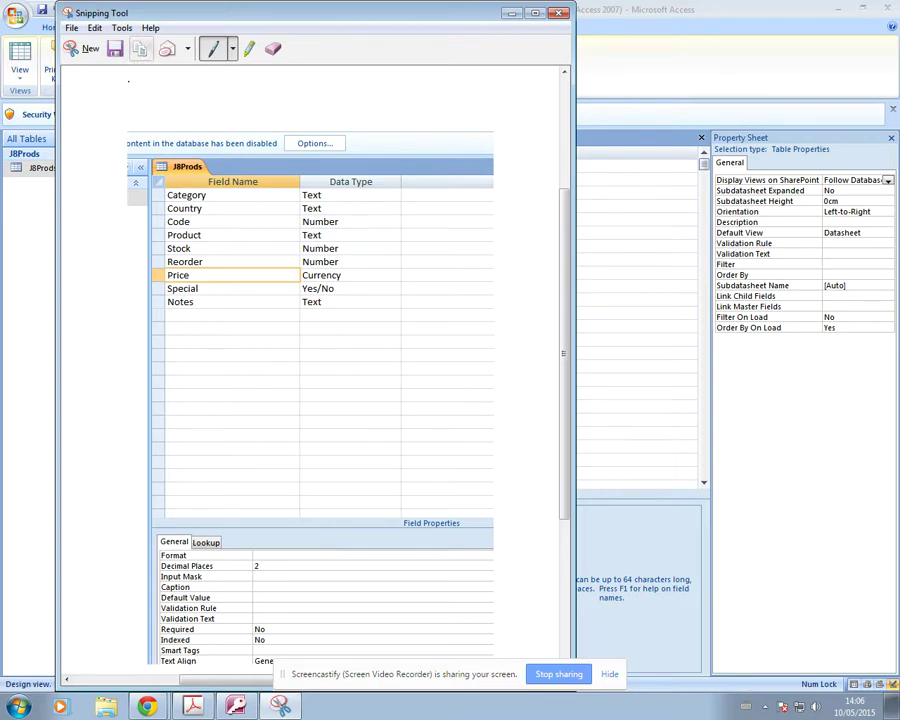
{"action": "key", "text": "super"}
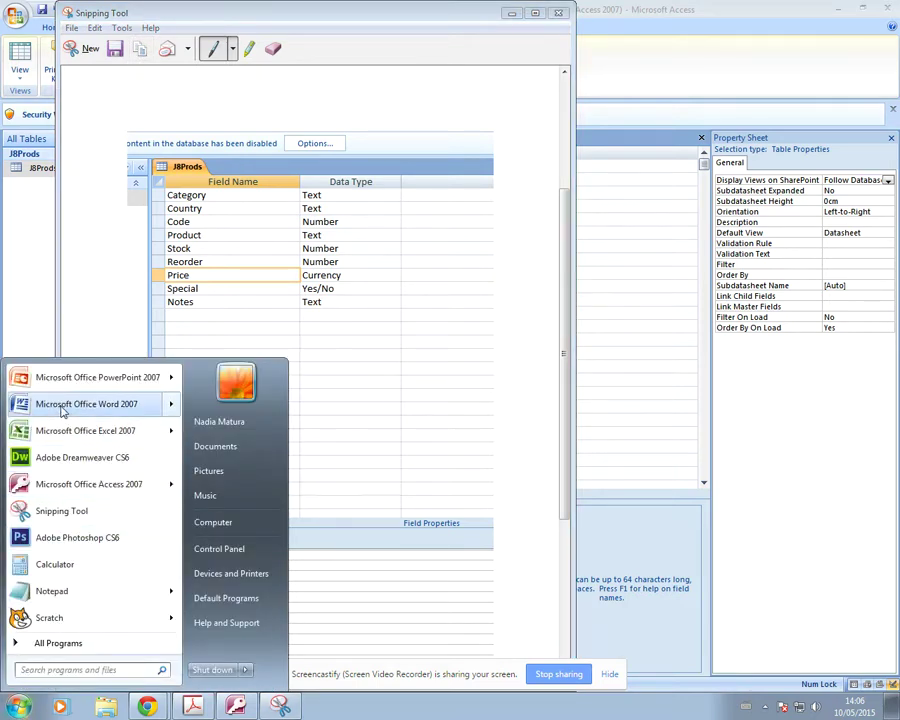
{"action": "left_click", "coordinate": [60, 404]}
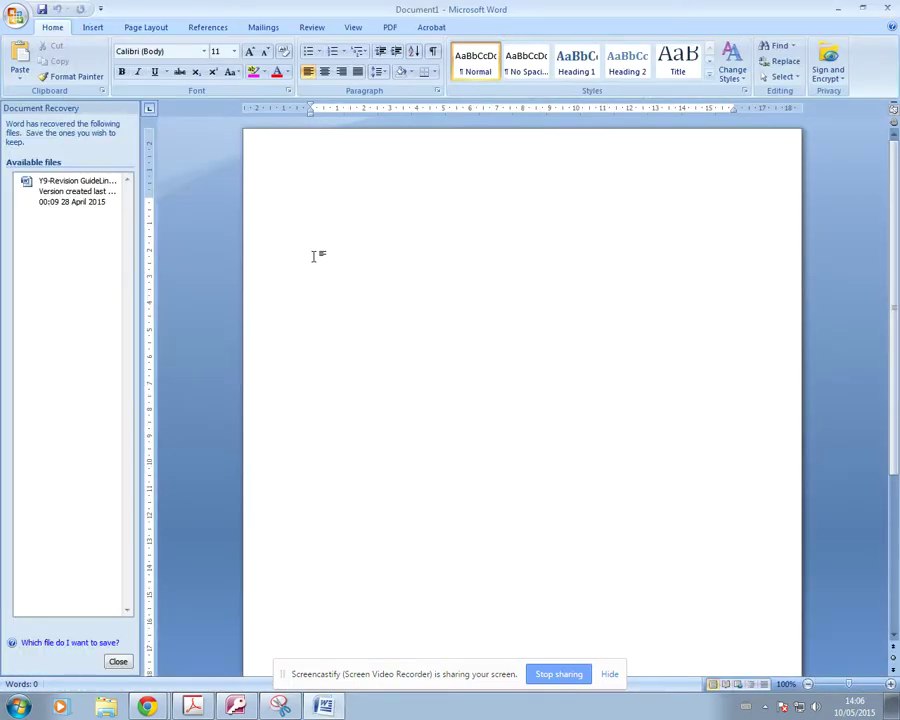
Paste the J8Prods design snip into Document1, dismiss Document Recovery, and return to the exam PDF.
{"action": "key", "text": "ctrl+v"}
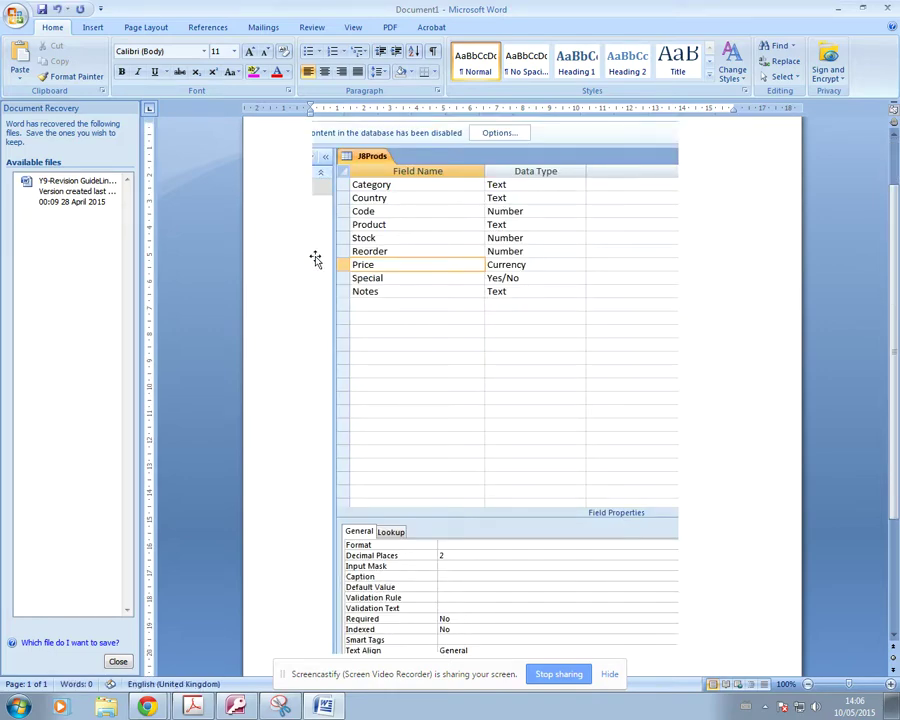
{"action": "left_click", "coordinate": [118, 661]}
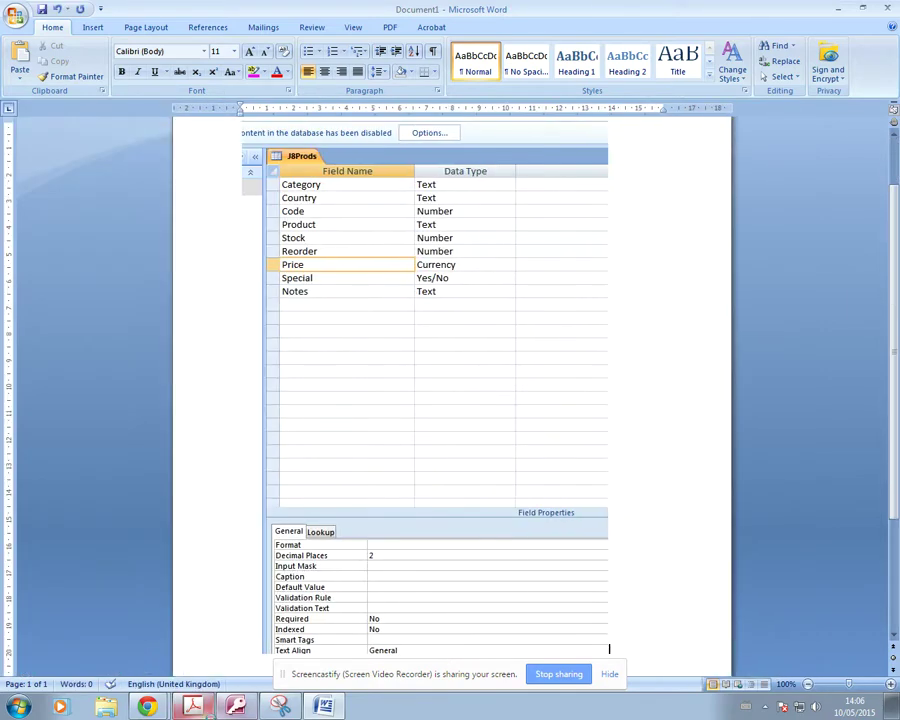
{"action": "left_click", "coordinate": [196, 707]}
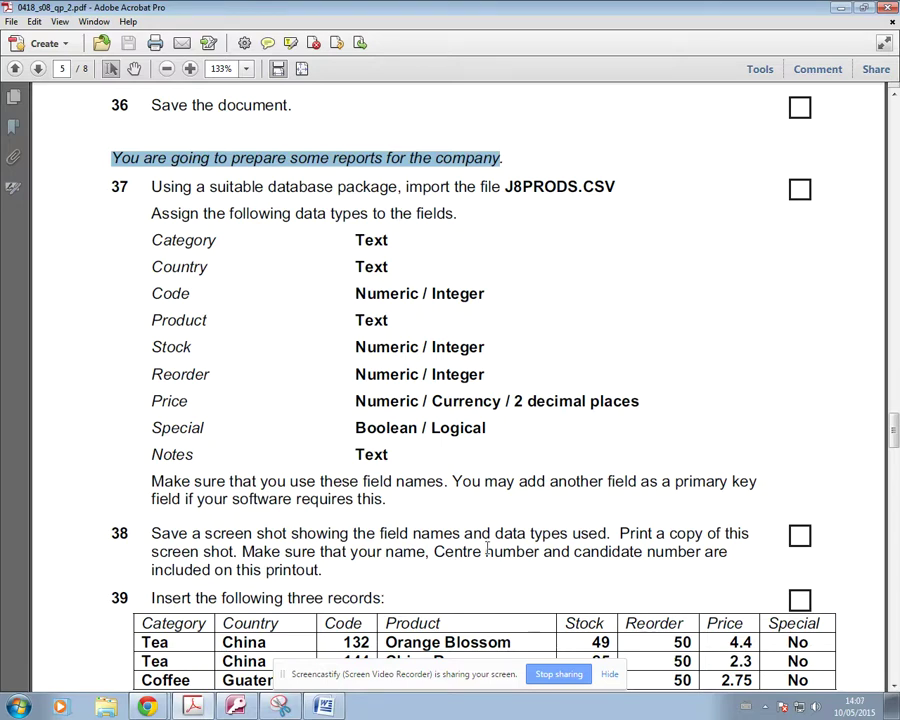
Read task 39's three records in the exam PDF, then return to the J8Prods design in Access.
{"action": "scroll", "coordinate": [422, 567], "scroll_direction": "down", "scroll_amount": 3}
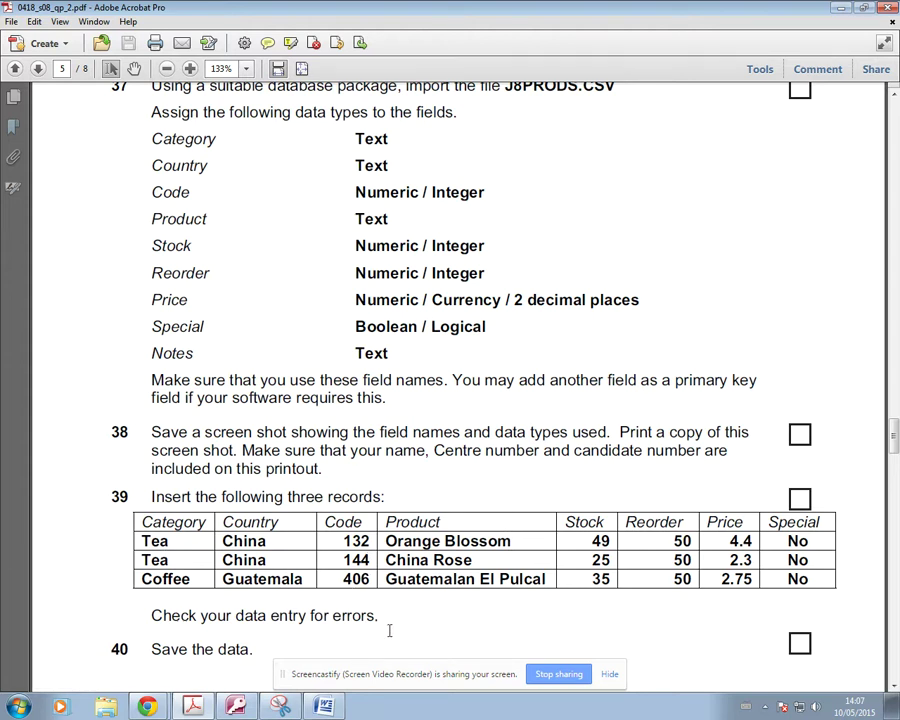
{"action": "key", "text": "alt+Tab"}
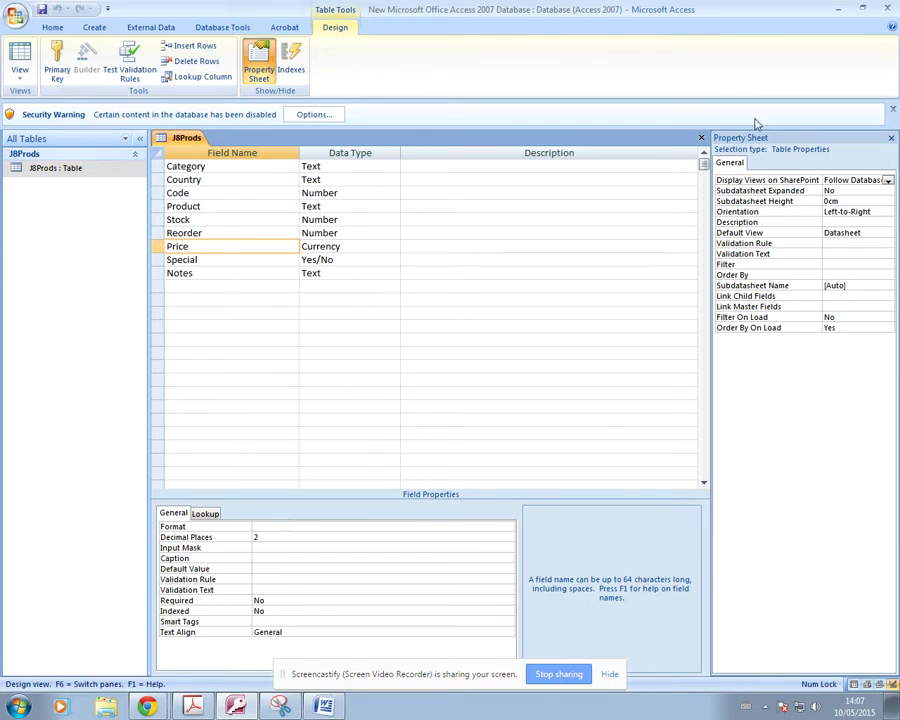
Show J8Prods' 152 imported records in Datasheet view and move to a new blank record.
{"action": "left_click", "coordinate": [19, 55]}
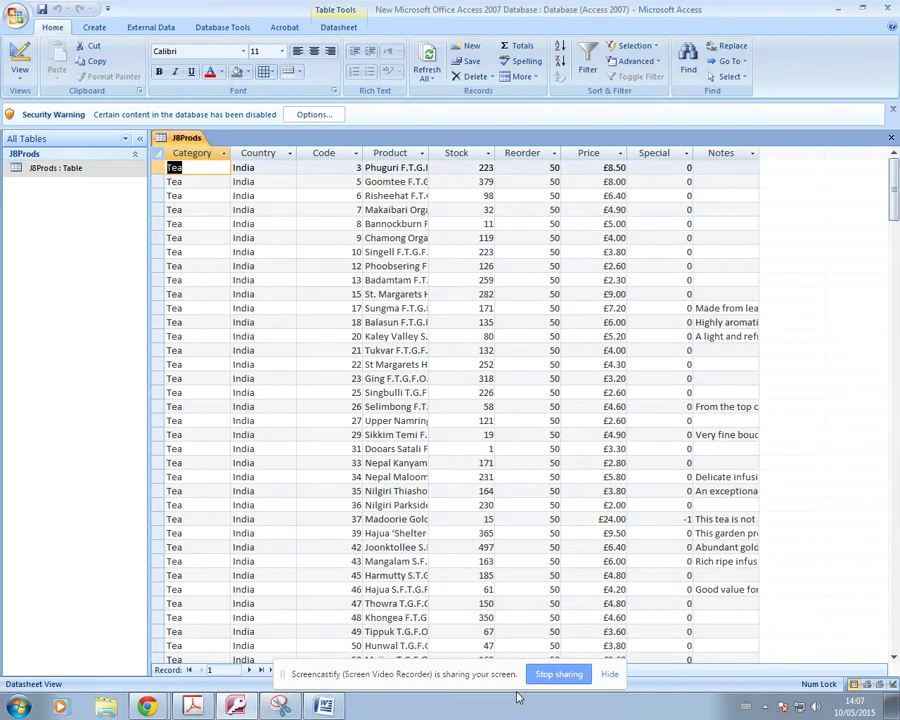
{"action": "left_click", "coordinate": [611, 676]}
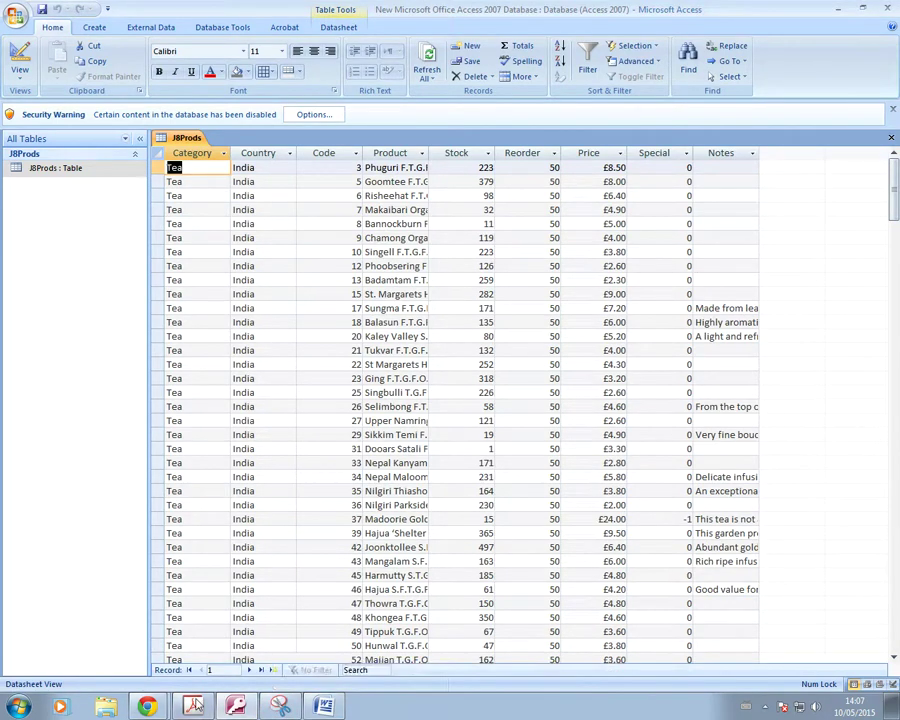
{"action": "left_click", "coordinate": [275, 676]}
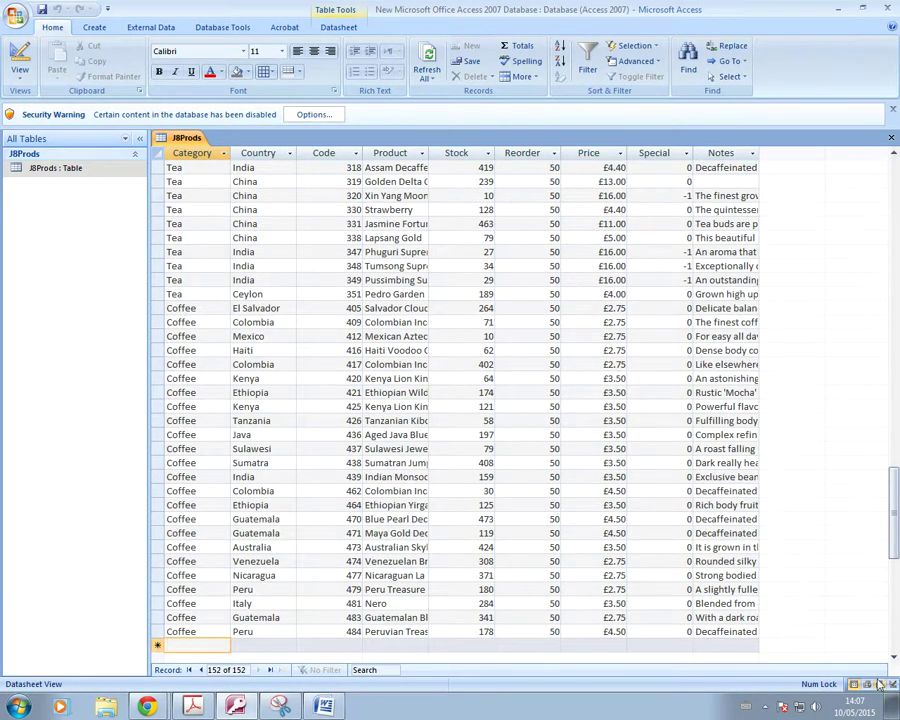